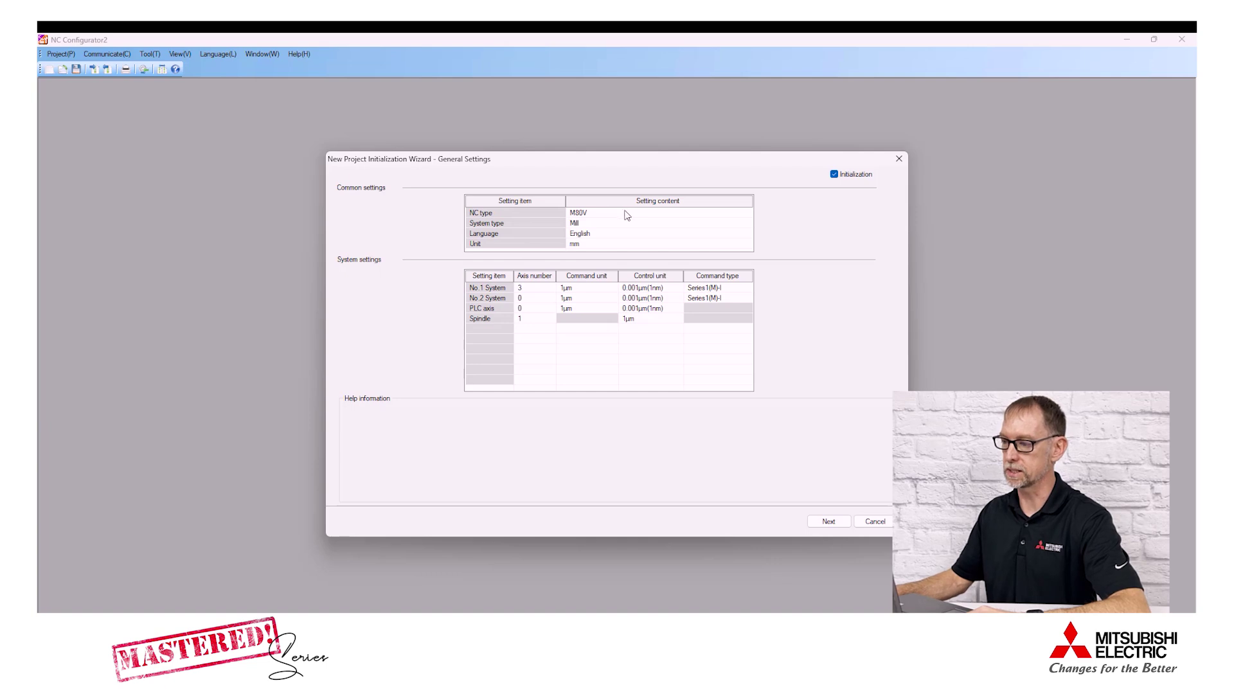
Step: Set the common settings to NC type M80V, system type Mill, language English and unit mm
click(623, 214)
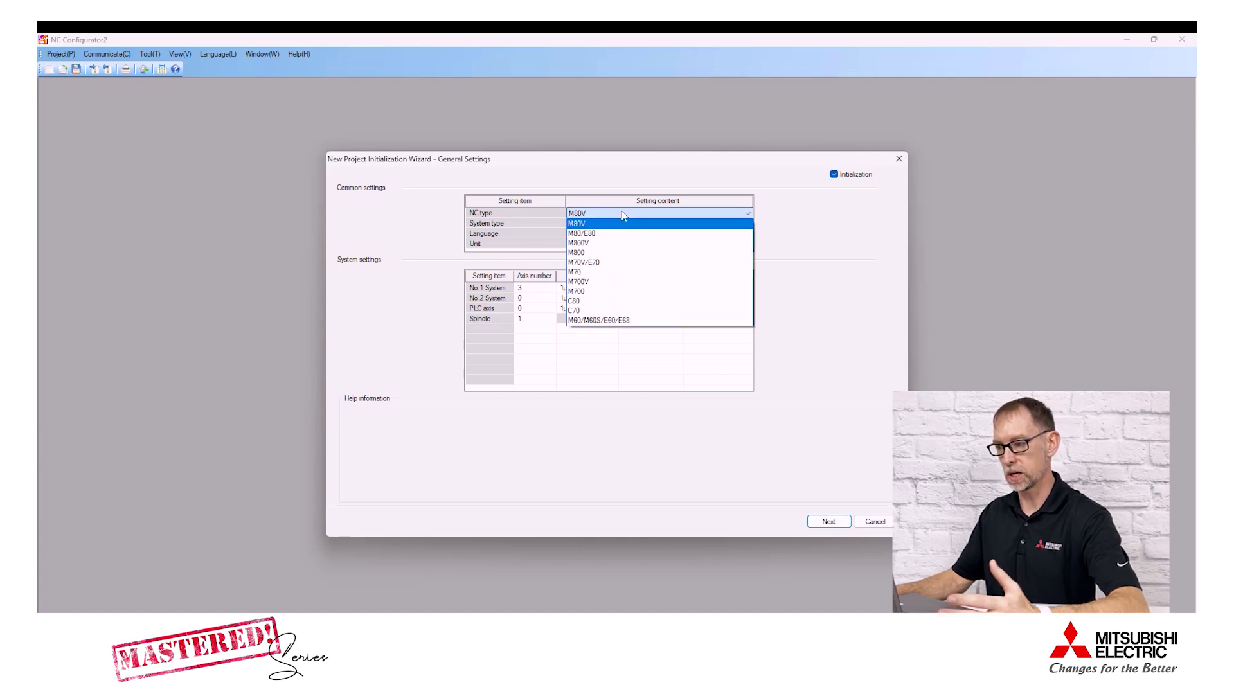
click(575, 224)
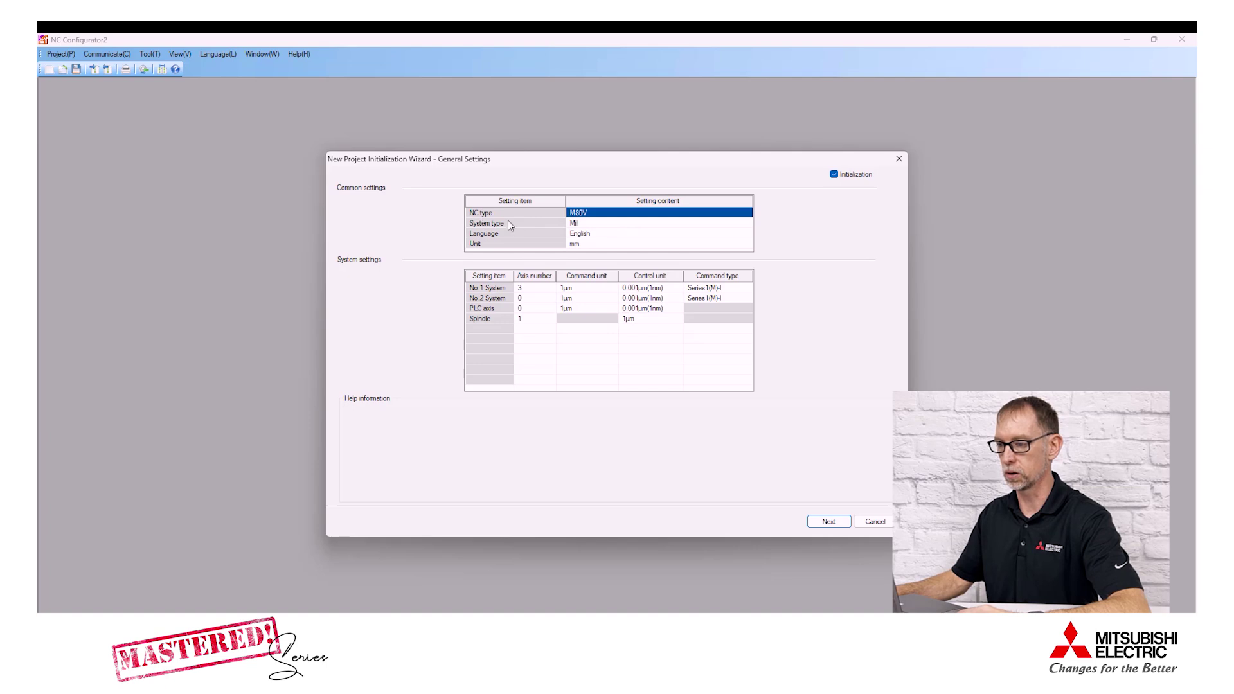
click(590, 224)
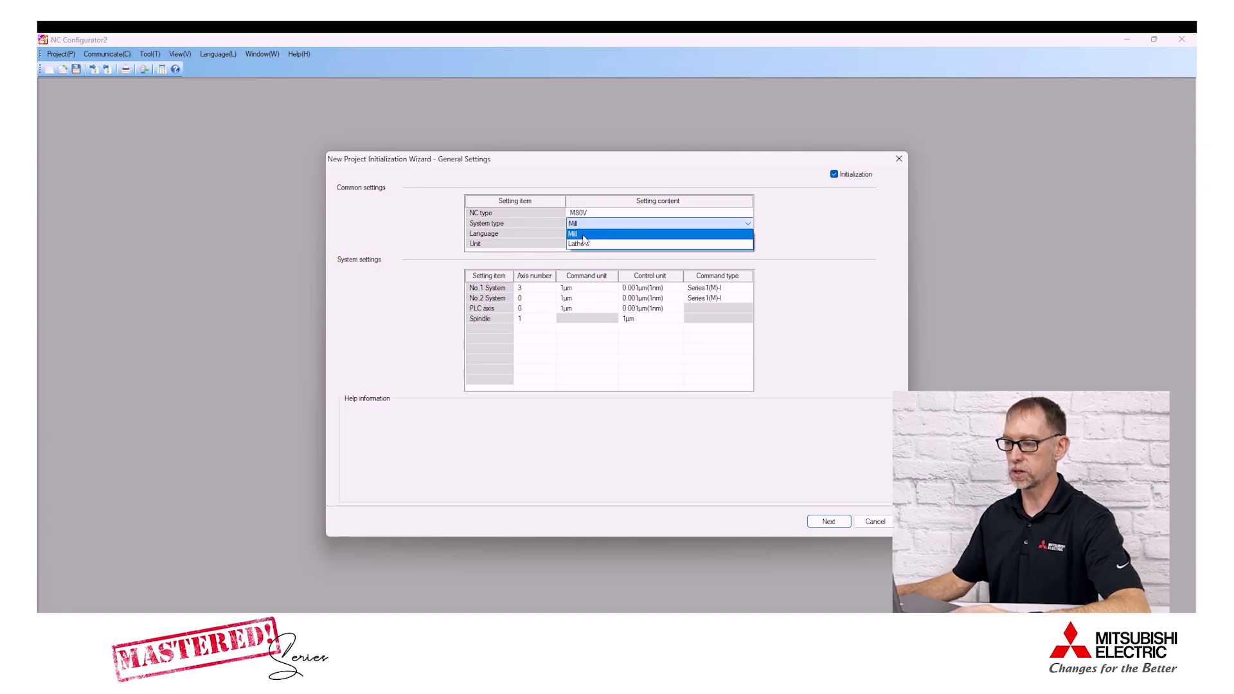
click(573, 235)
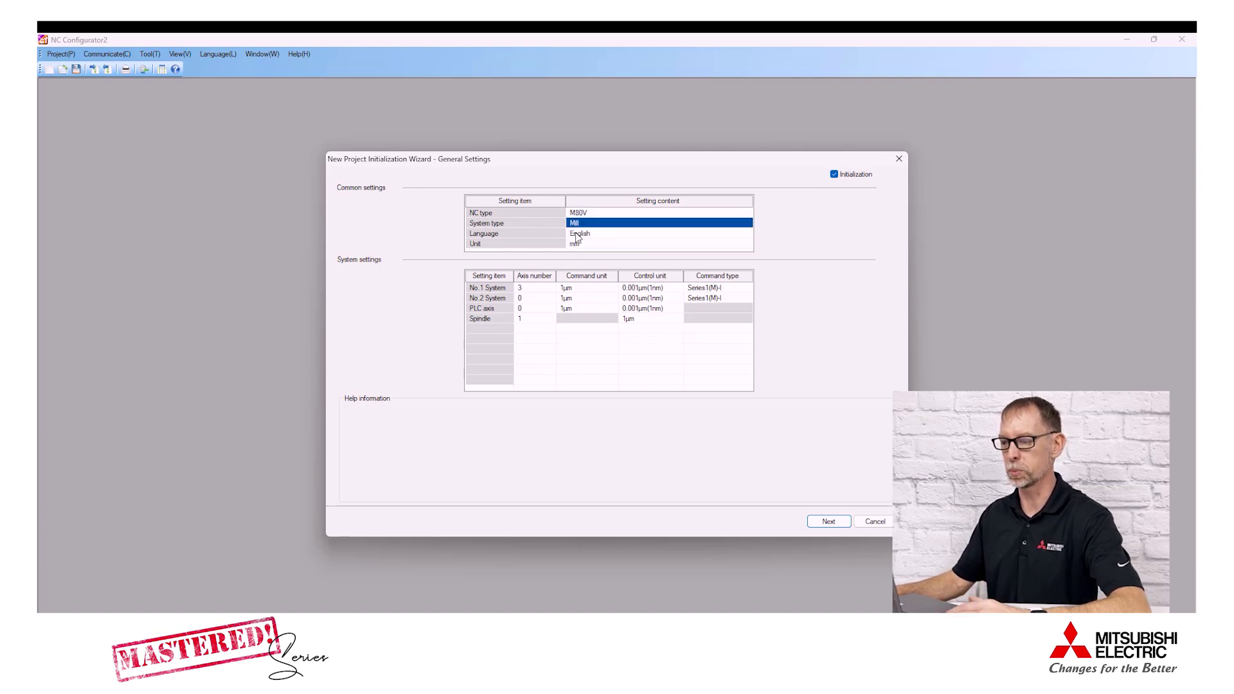
click(624, 237)
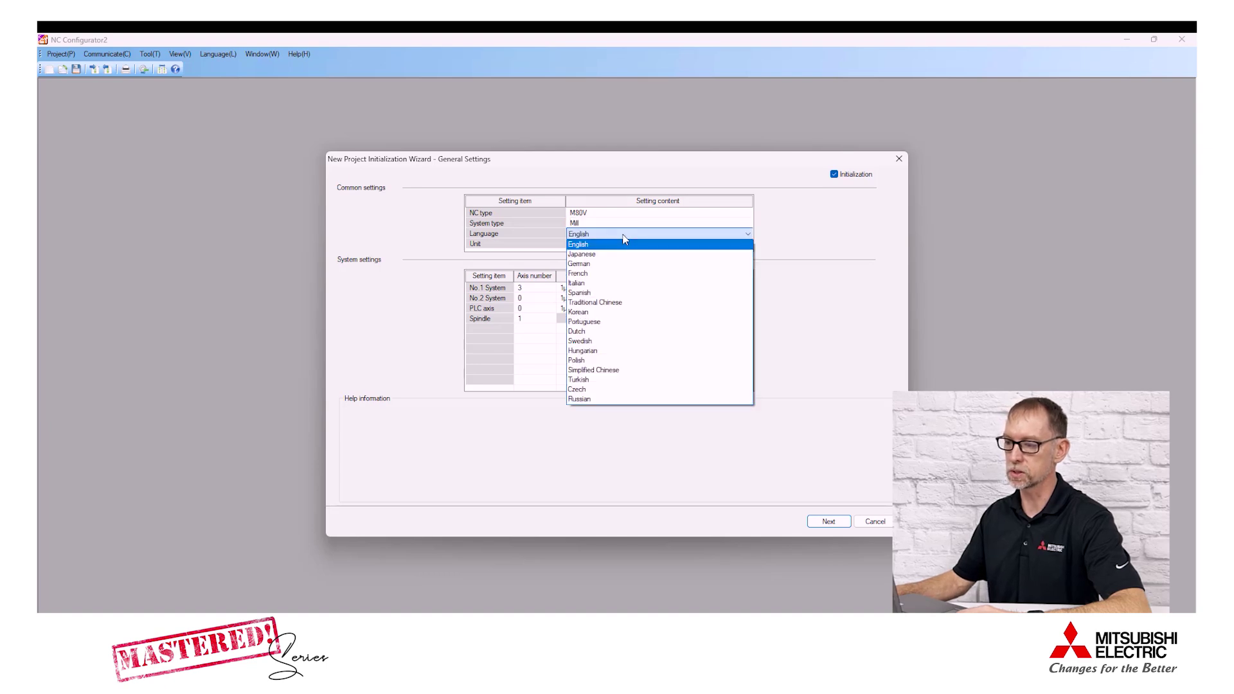
click(578, 247)
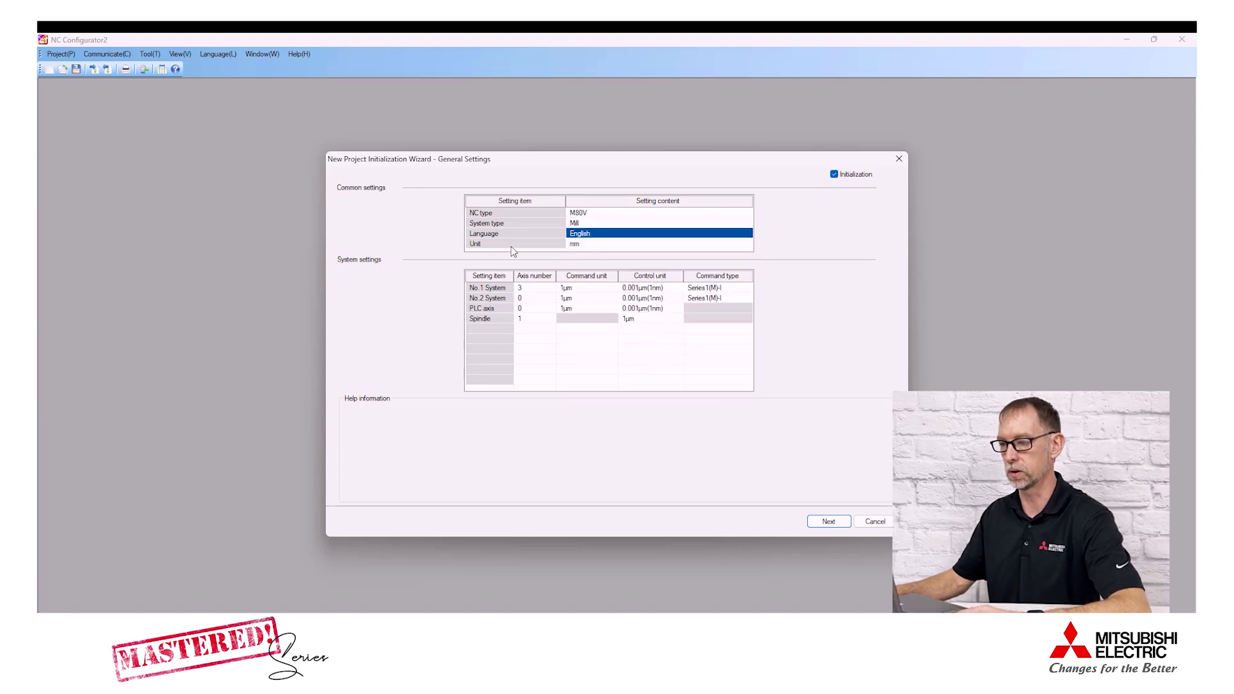
click(607, 247)
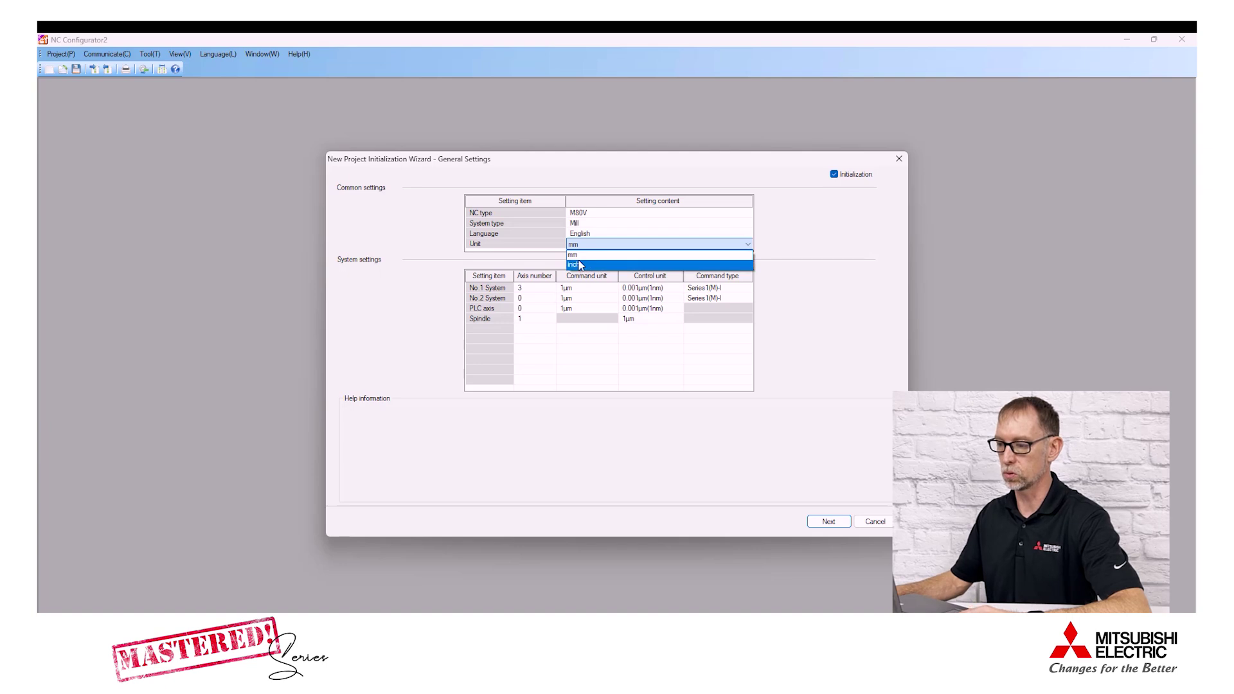
click(579, 256)
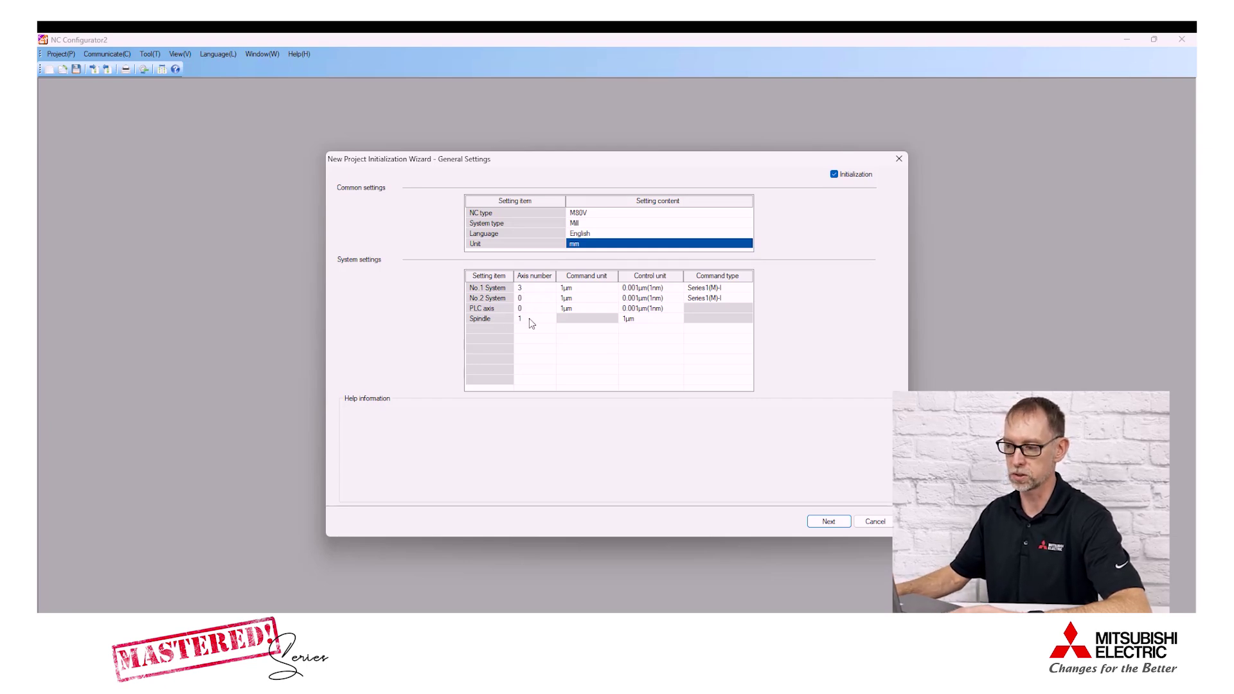
Step: Configure No.1 System with command unit 1µm, control unit 0.001µm(1nm) and command type Series1(M)-II, and continue to the base settings
click(585, 288)
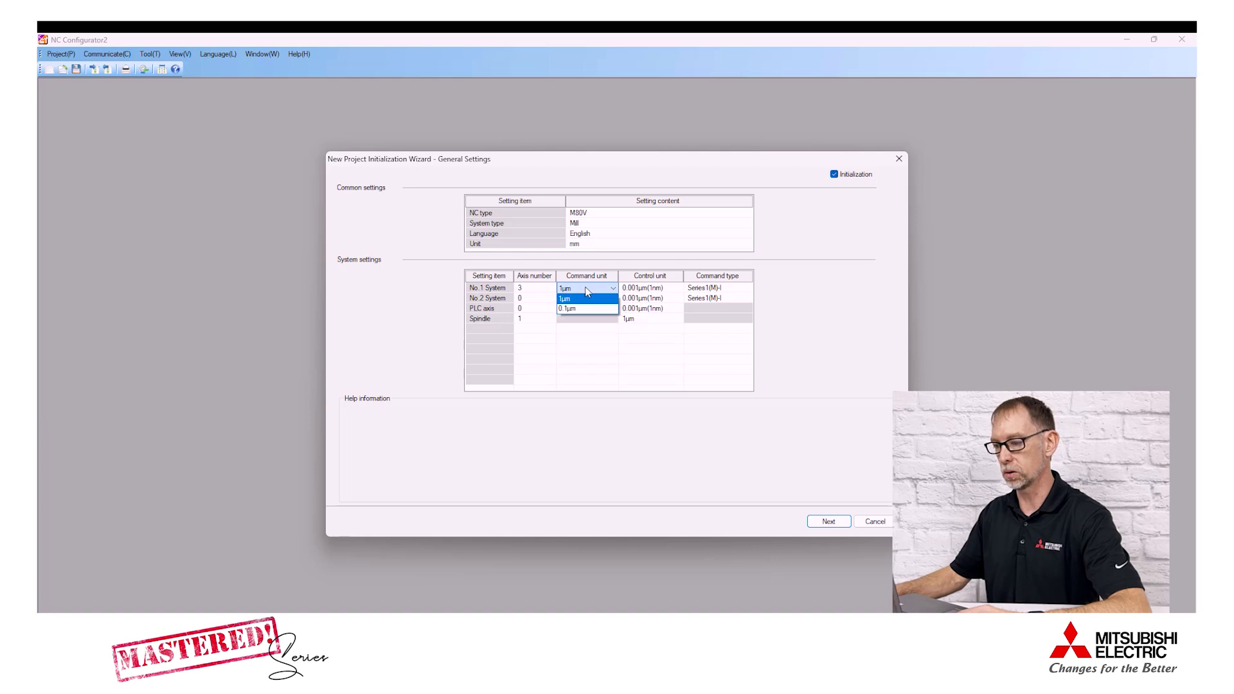
click(585, 291)
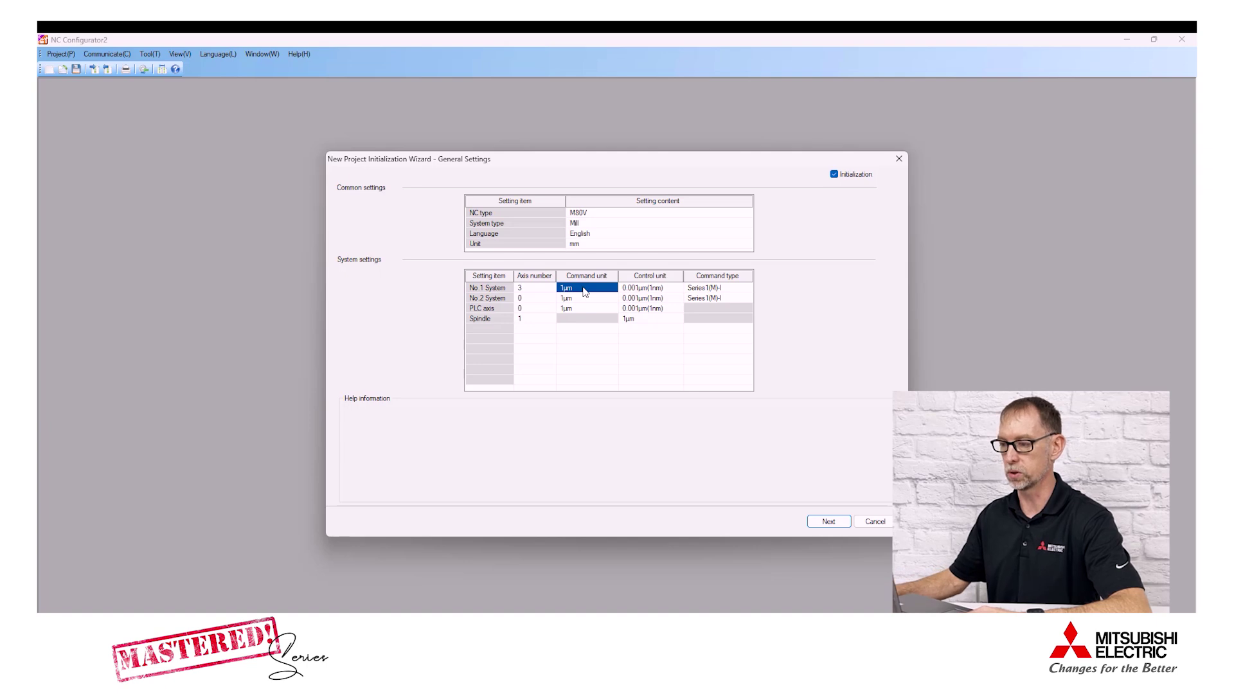
click(670, 287)
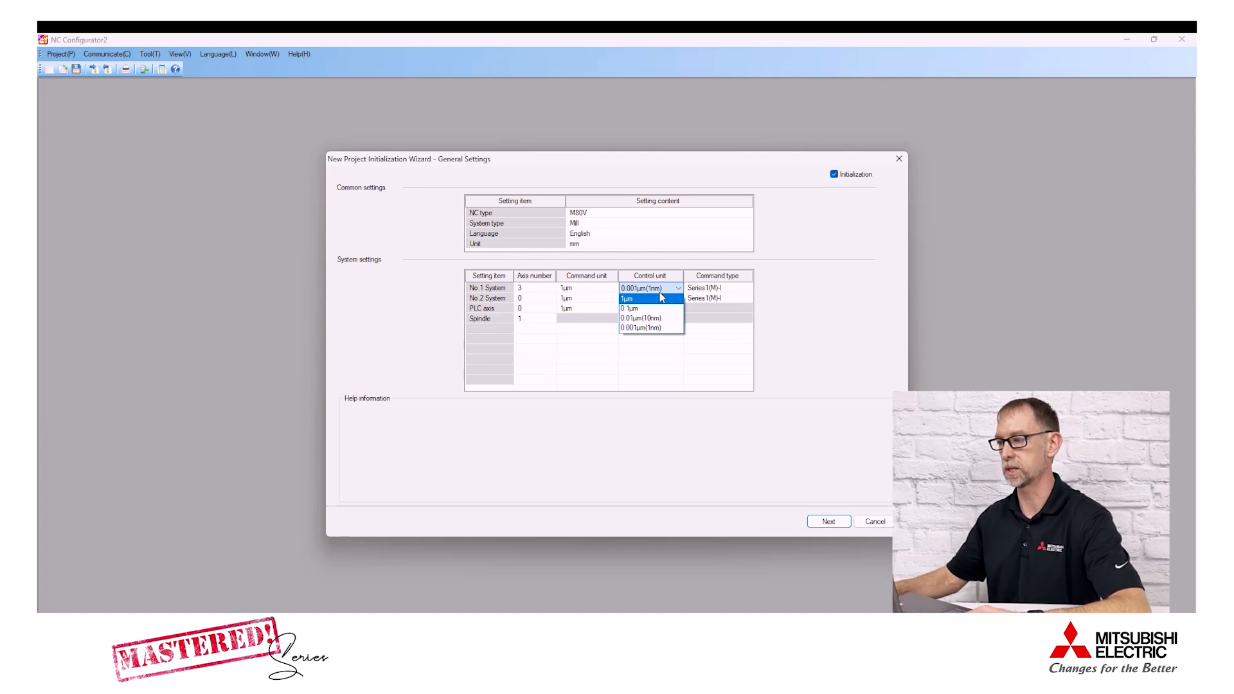
click(638, 291)
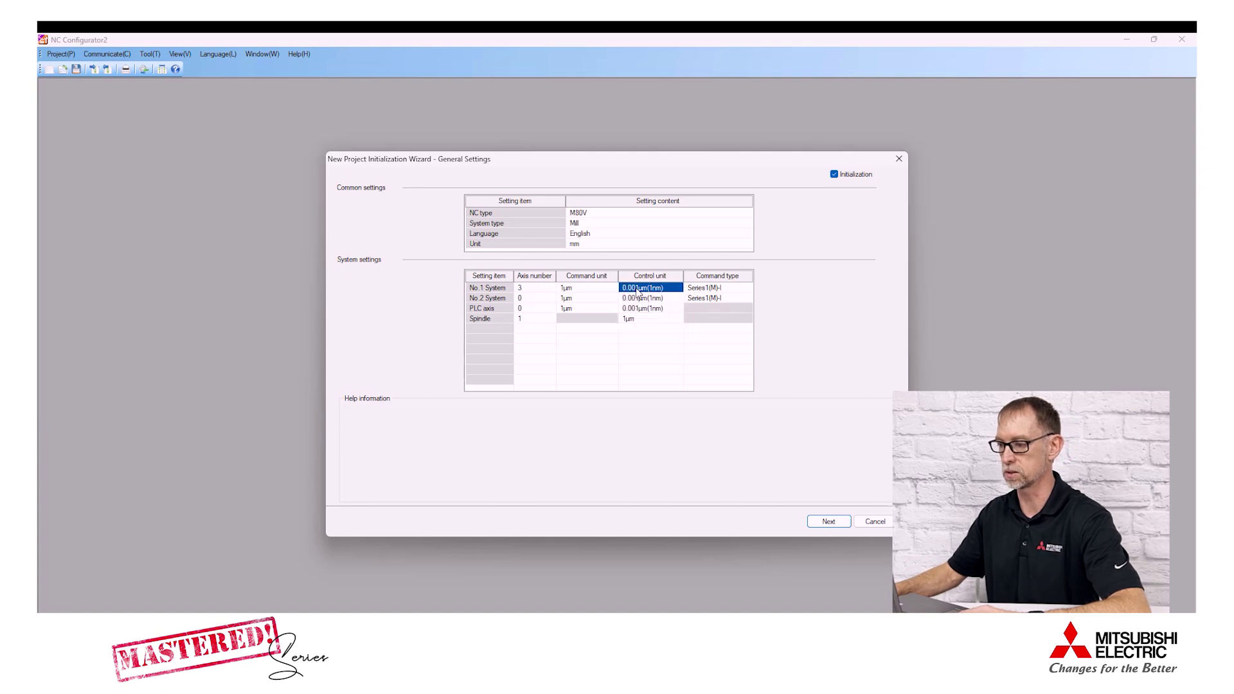
click(734, 291)
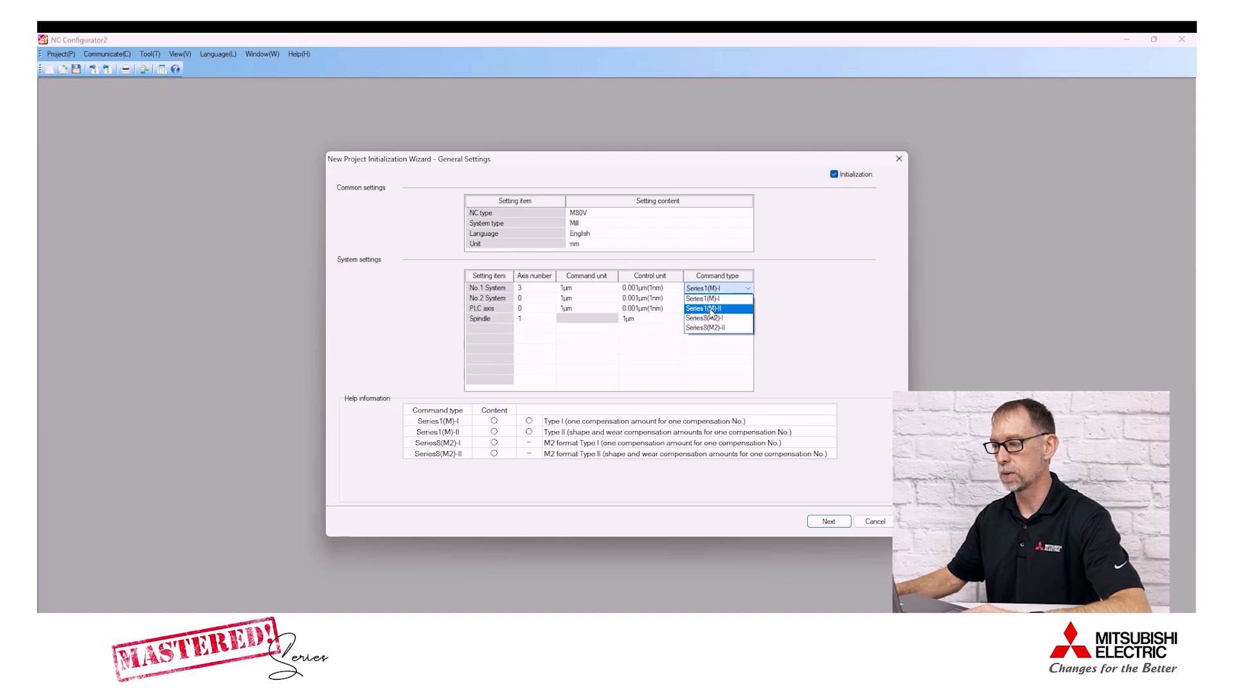
click(711, 309)
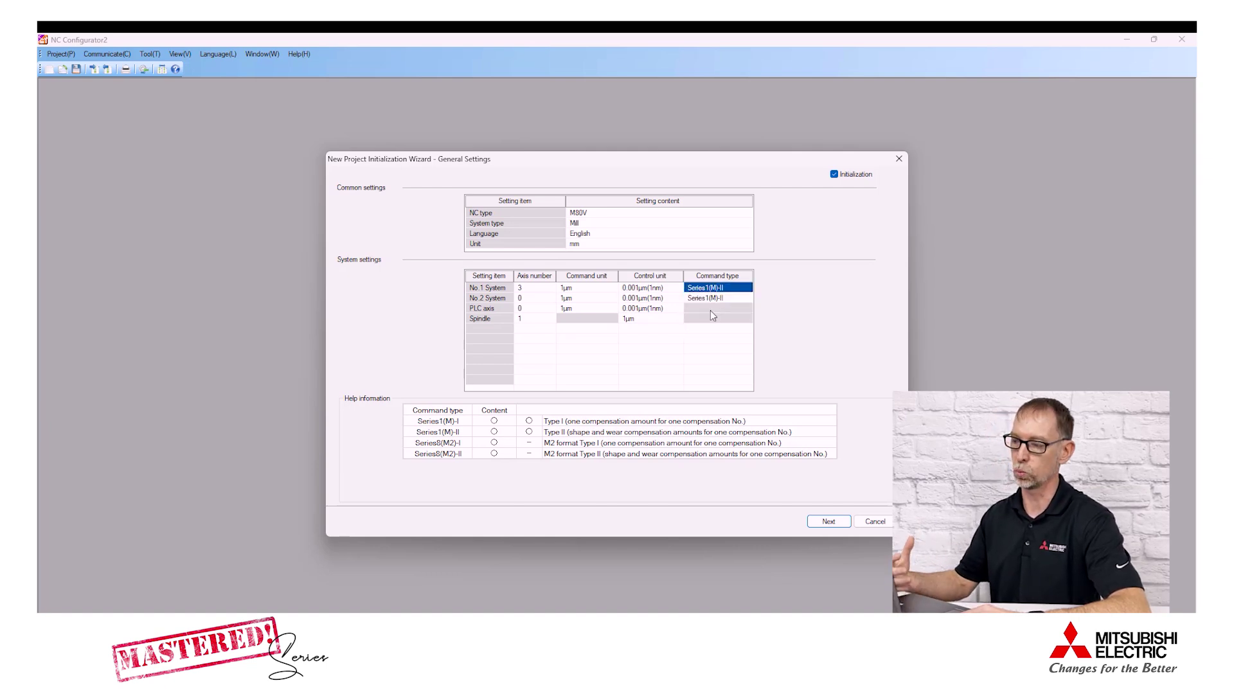
click(828, 522)
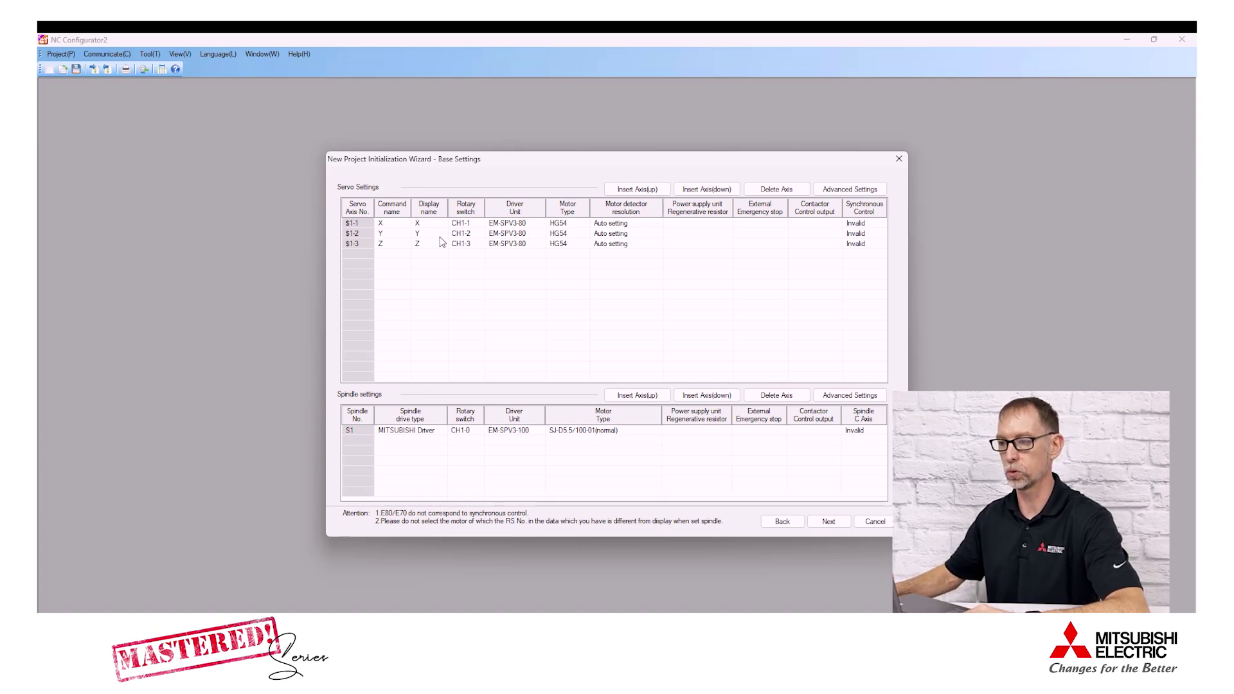
Step: Set the servo driver unit to EJ-V1-10 for the X, Y and Z axes
click(538, 224)
click(539, 224)
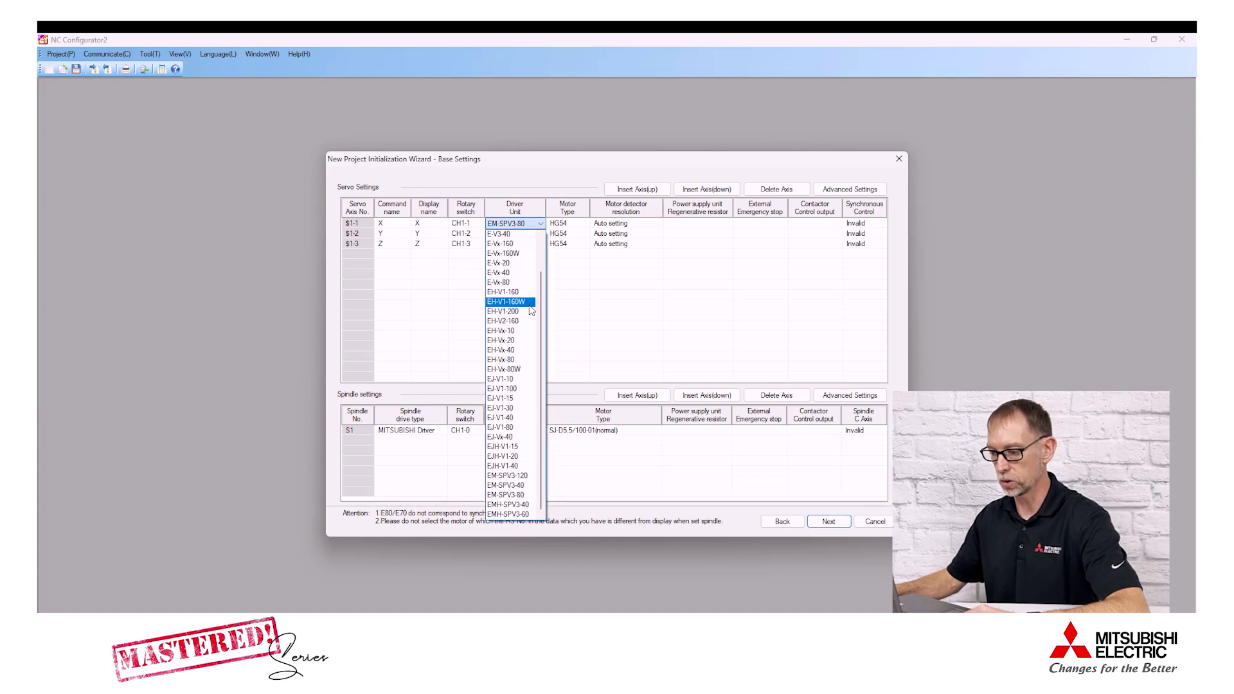
click(500, 380)
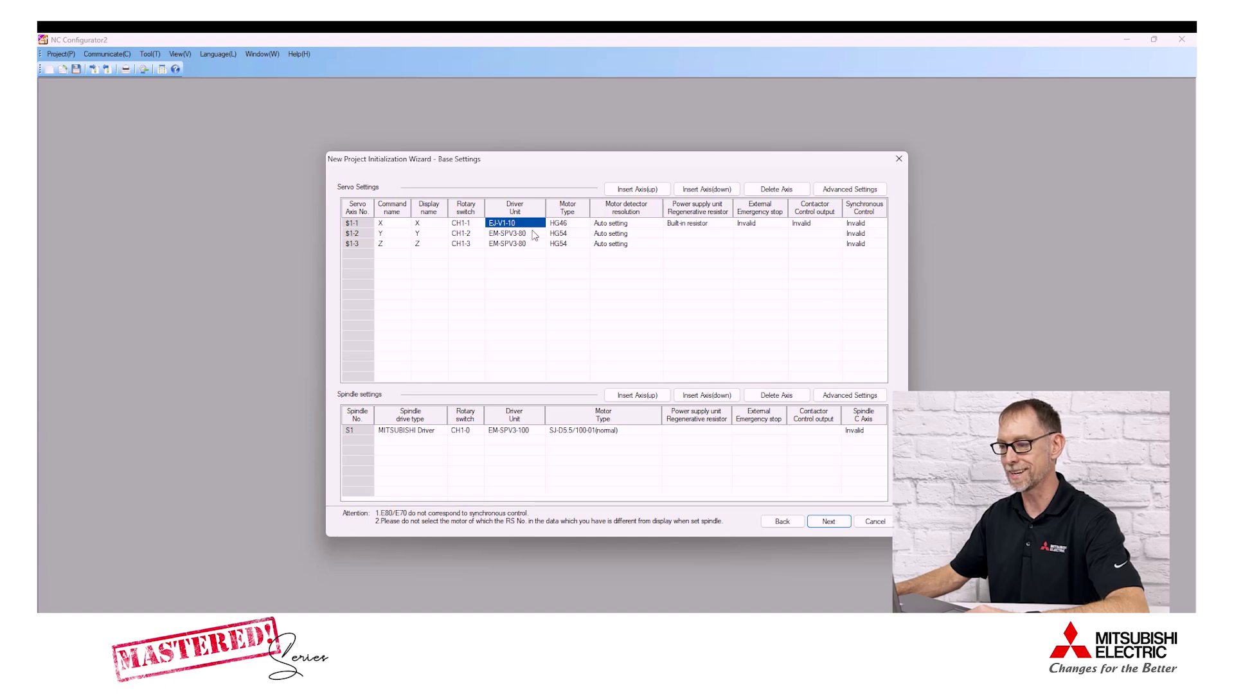
click(539, 234)
click(511, 388)
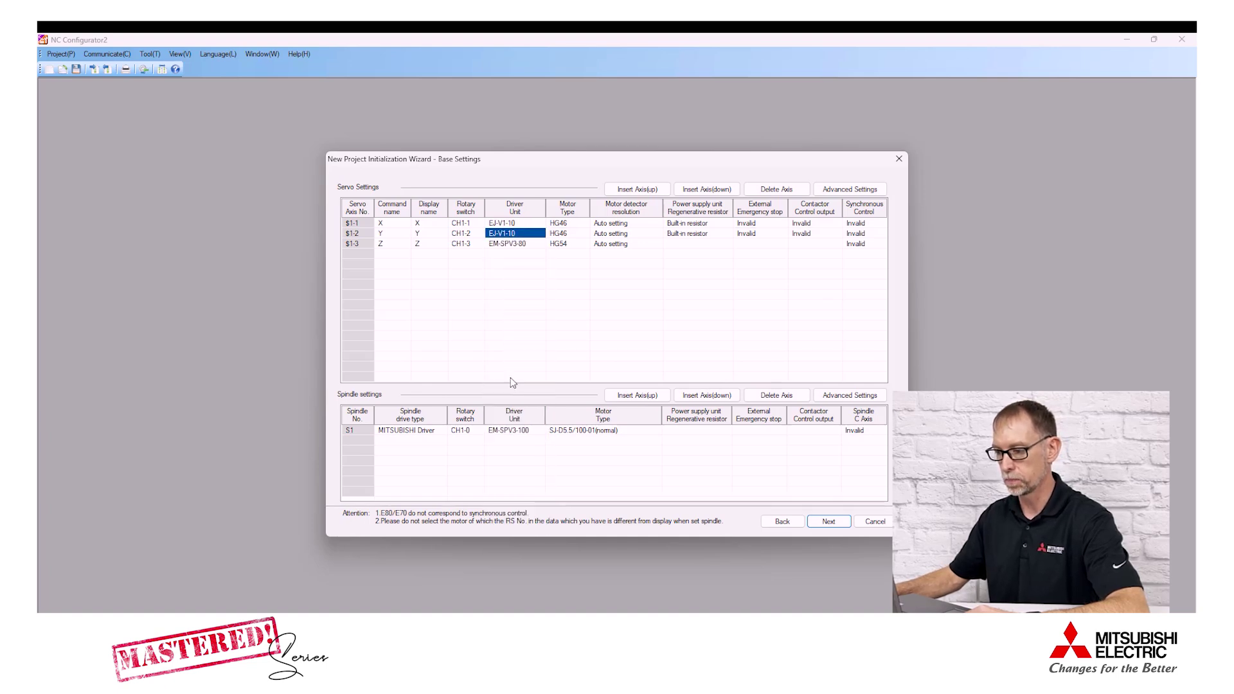
click(526, 245)
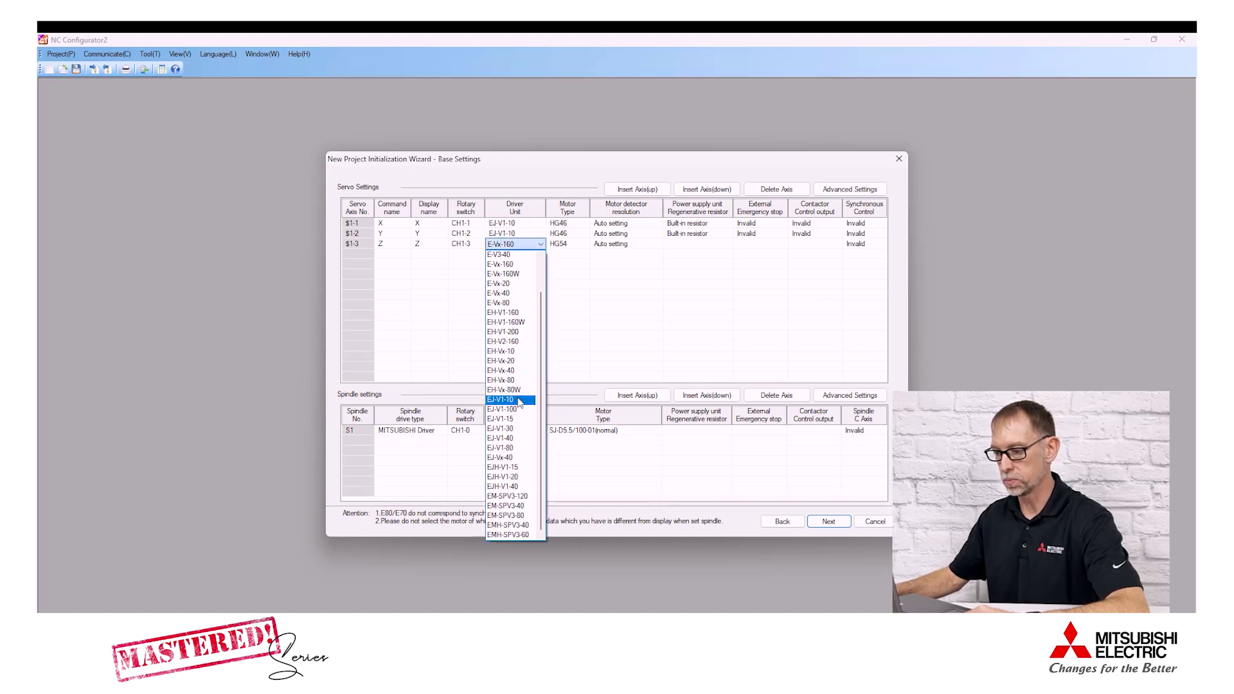
click(508, 388)
Step: For the X servo axis, choose motor type HG46, detector resolution Auto setting and Built-in resistor as the regenerative resistor
click(578, 224)
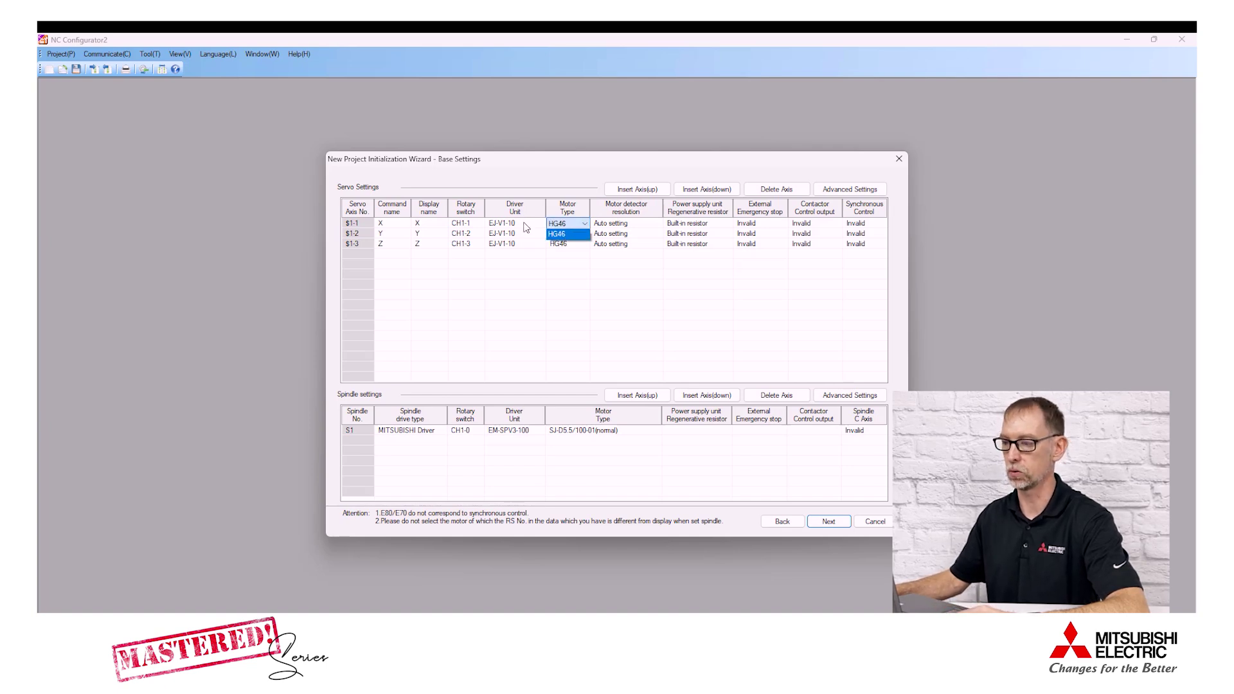
click(563, 235)
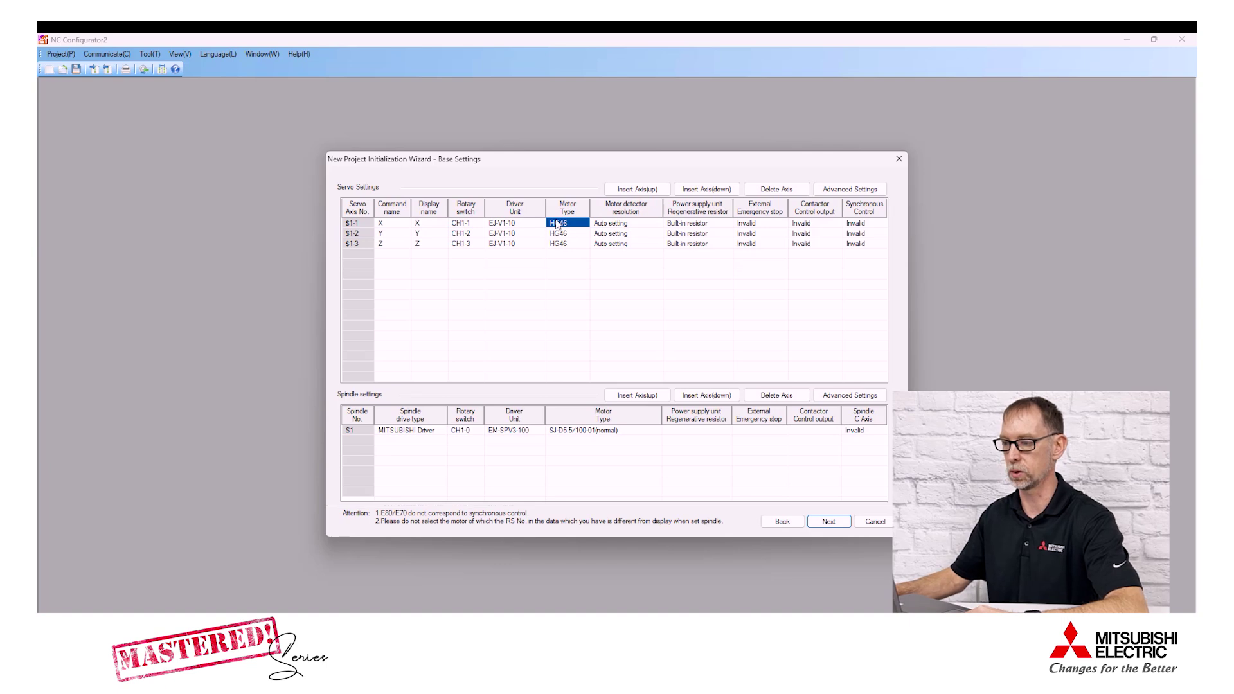
click(640, 226)
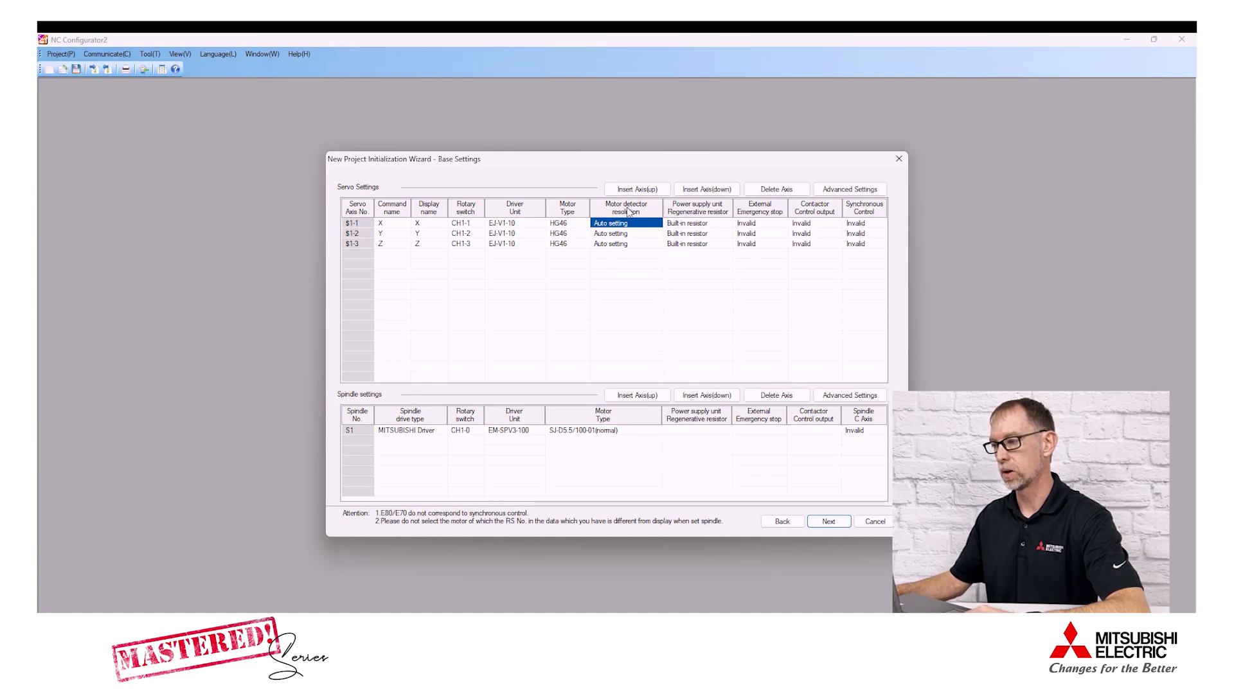
click(716, 225)
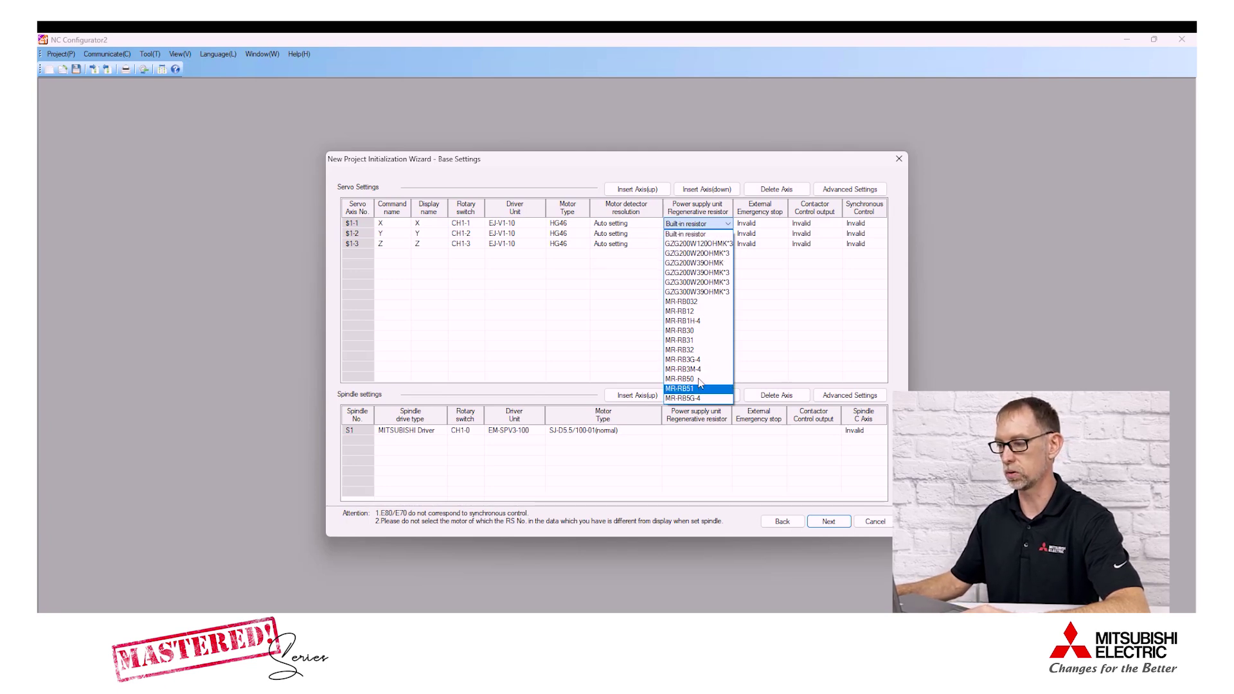
click(685, 234)
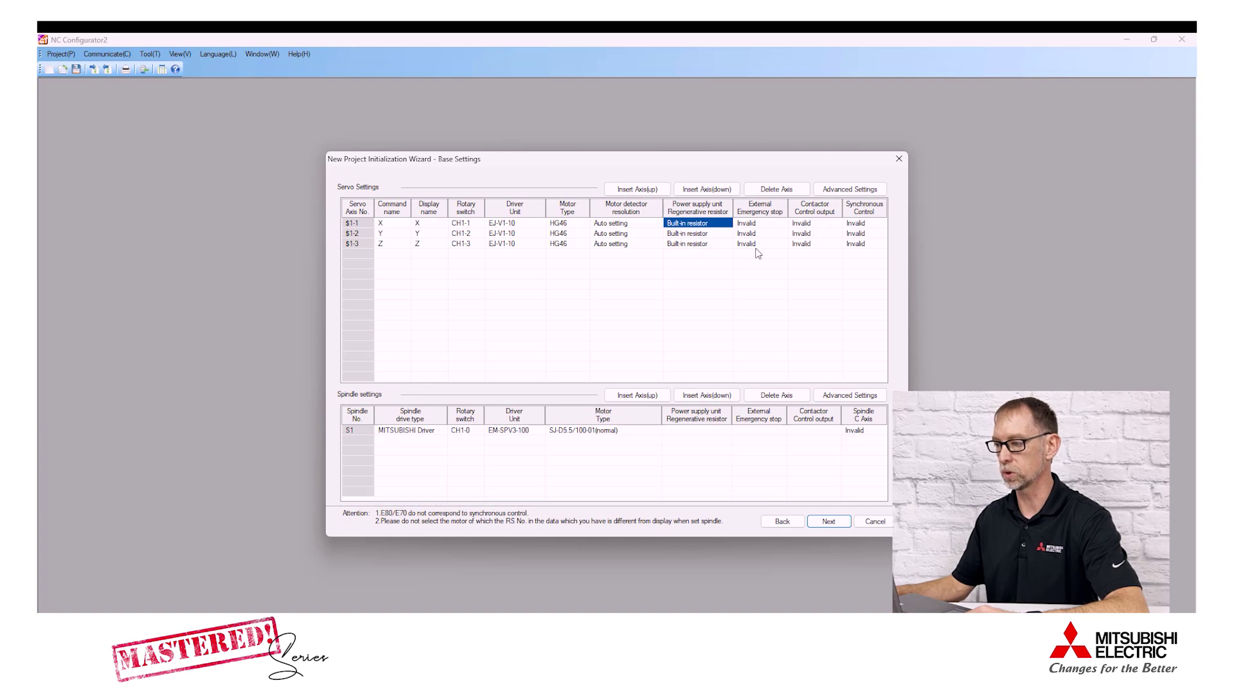
Step: Keep external emergency stop, contactor control output and synchronous control at Invalid for the X servo axis
click(763, 225)
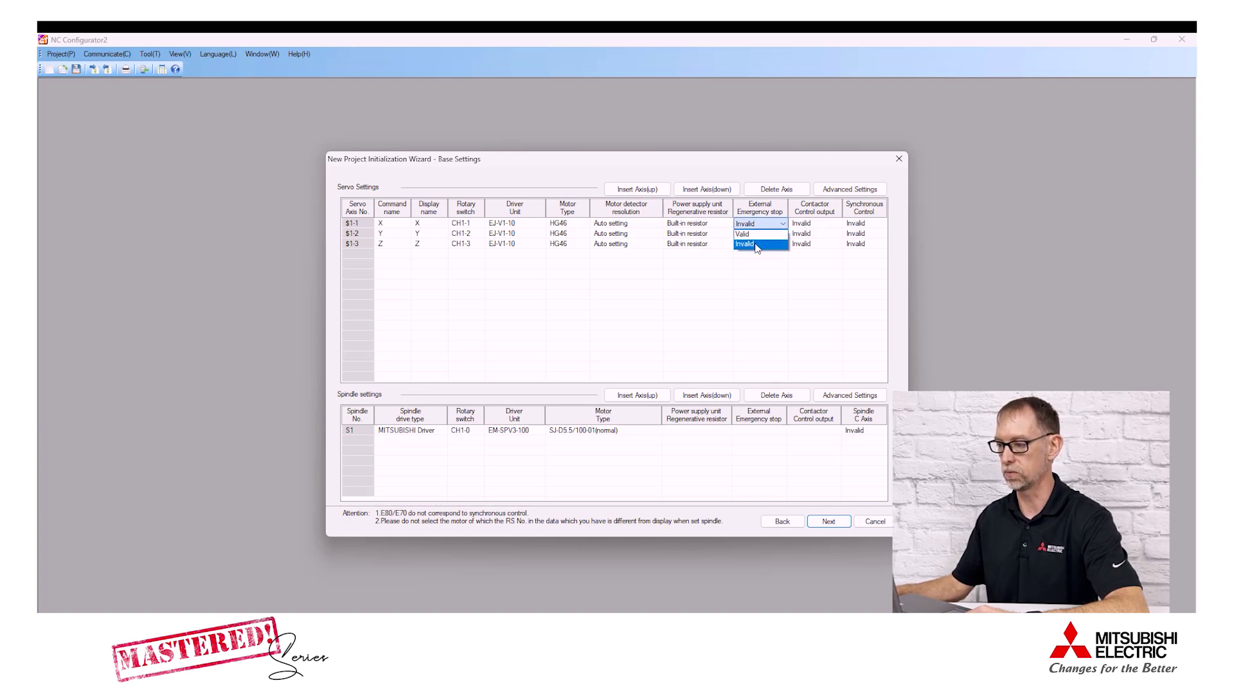
click(764, 225)
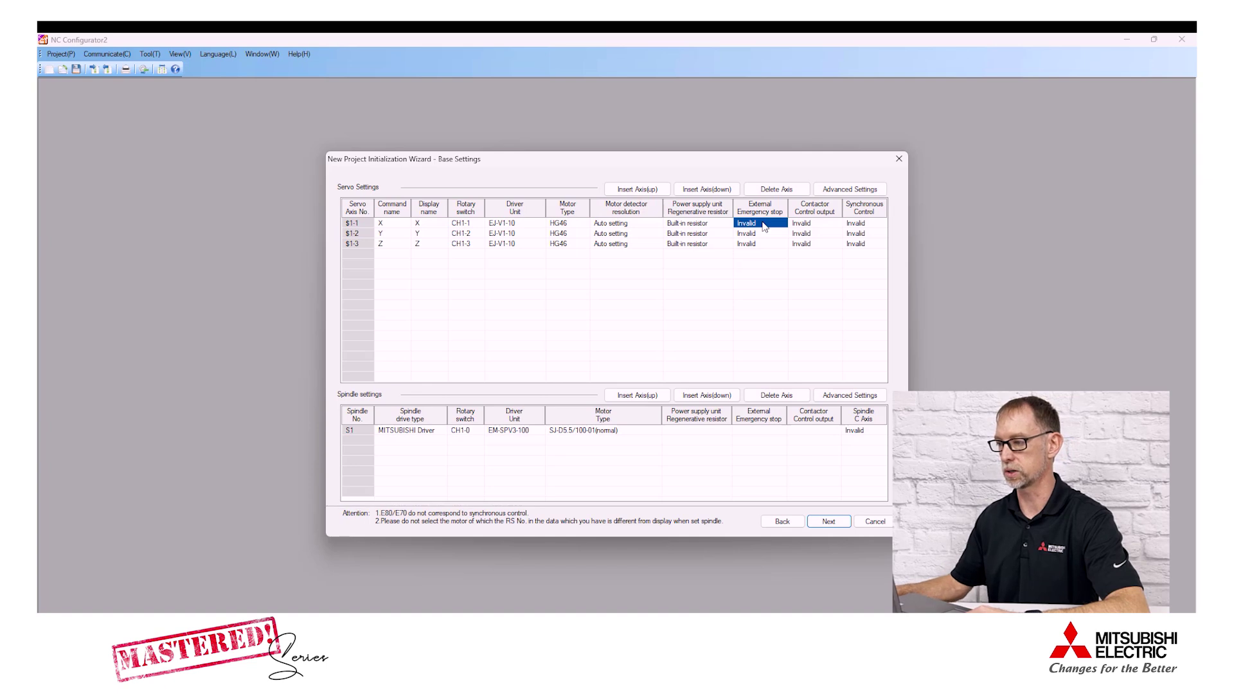
click(825, 231)
click(829, 224)
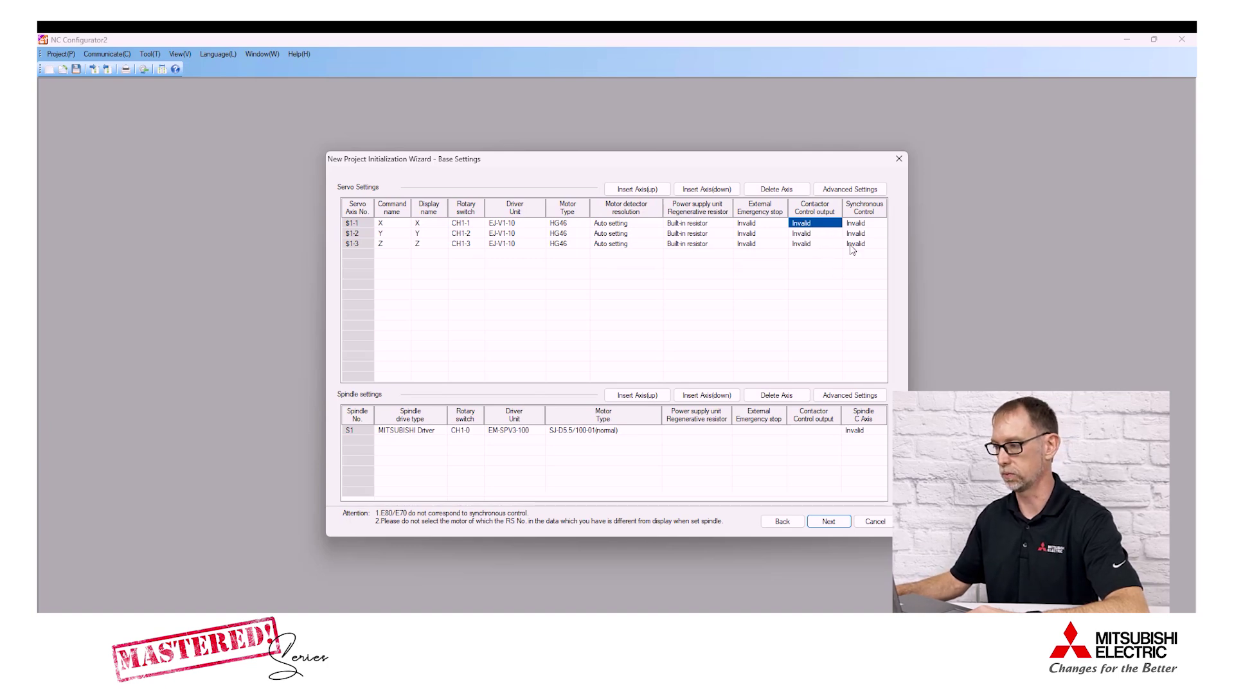
click(873, 226)
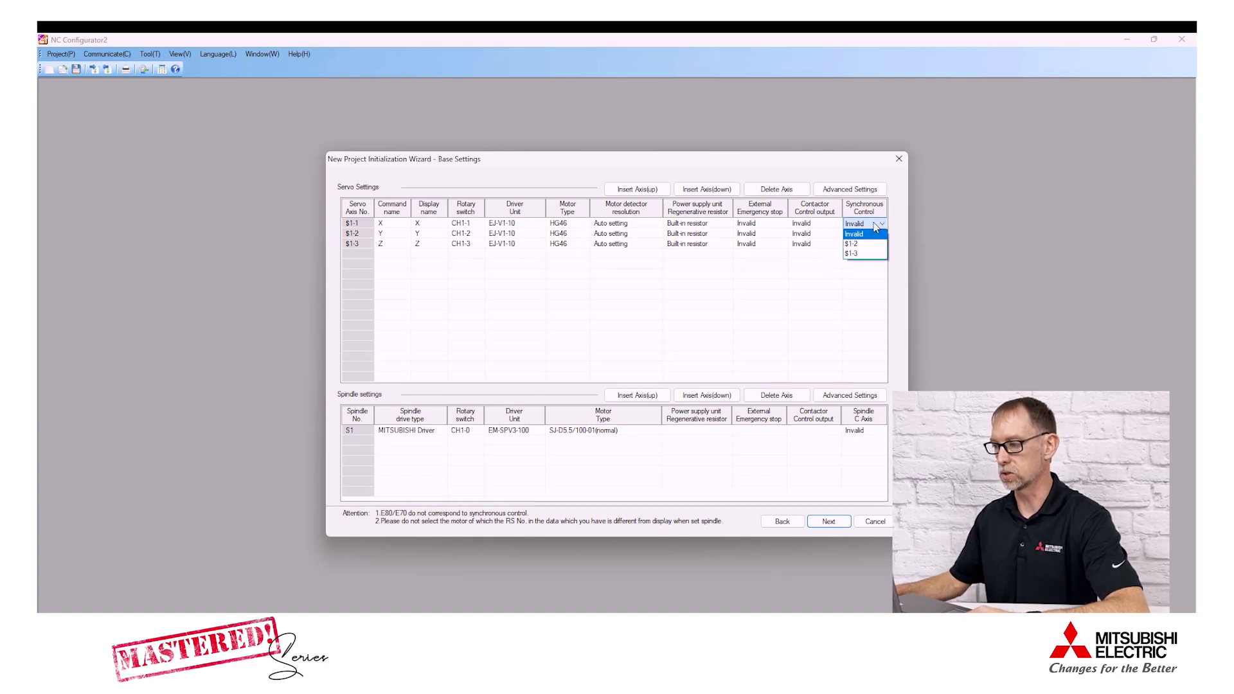
click(867, 225)
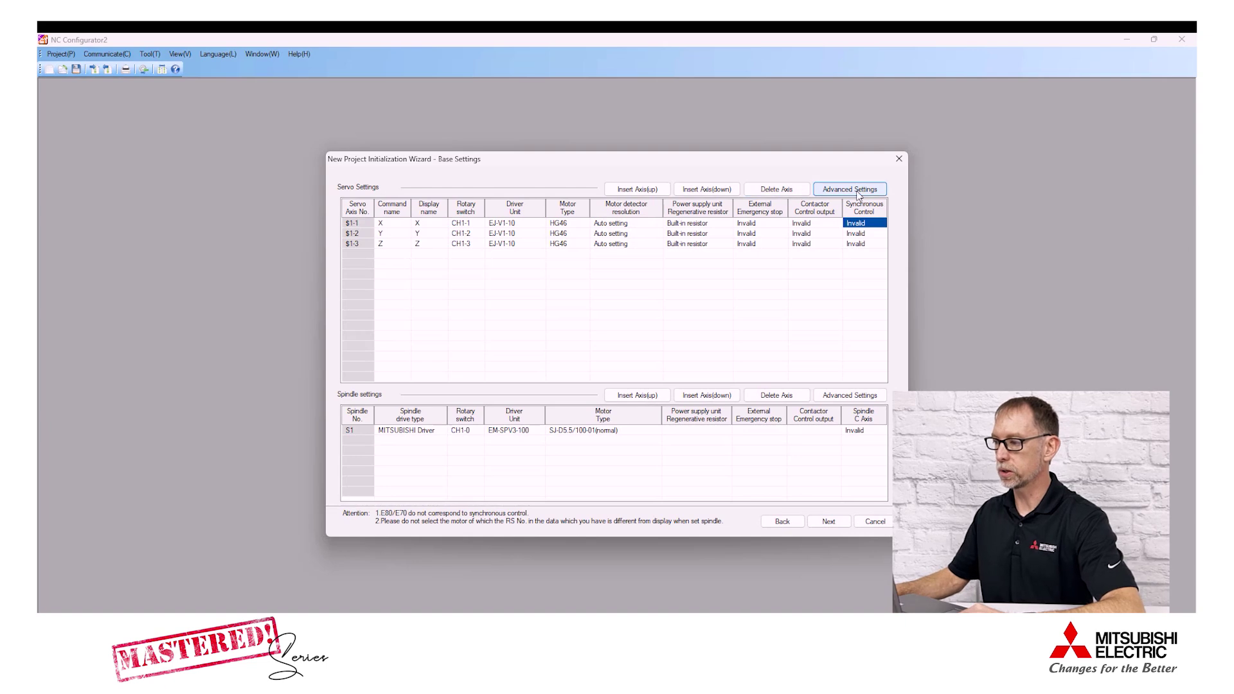
Step: Open the servo advanced settings and set the X axis type to Linear axis
click(857, 193)
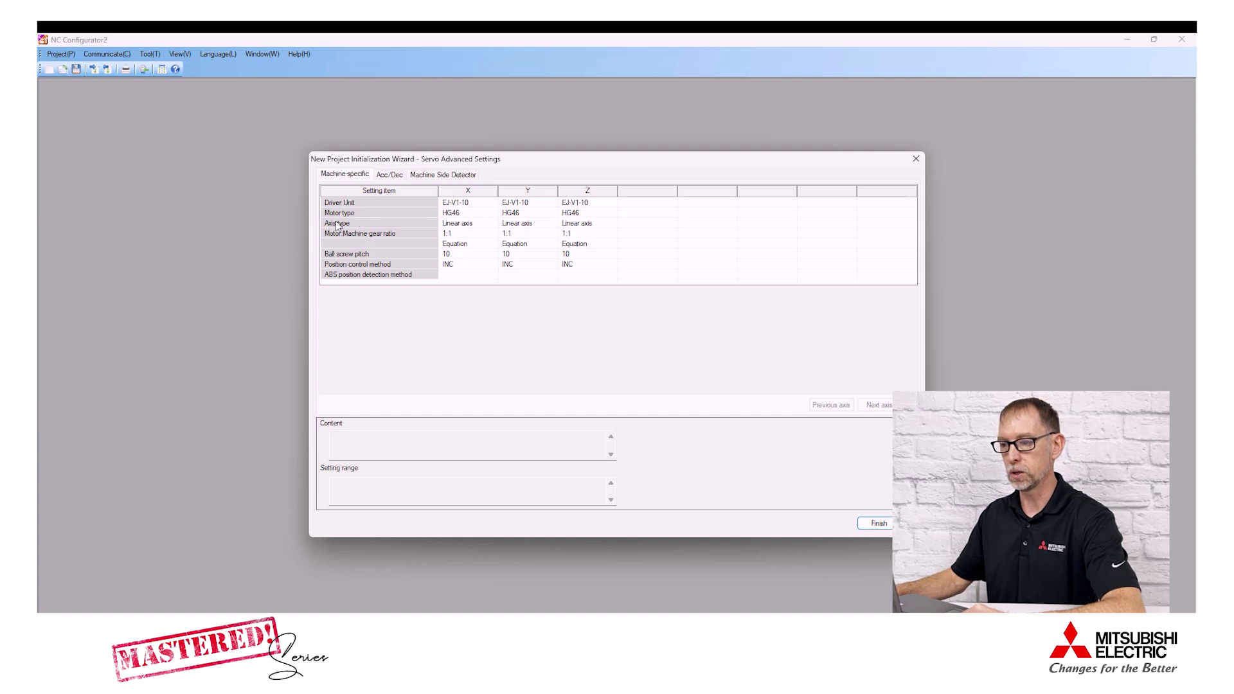
click(484, 224)
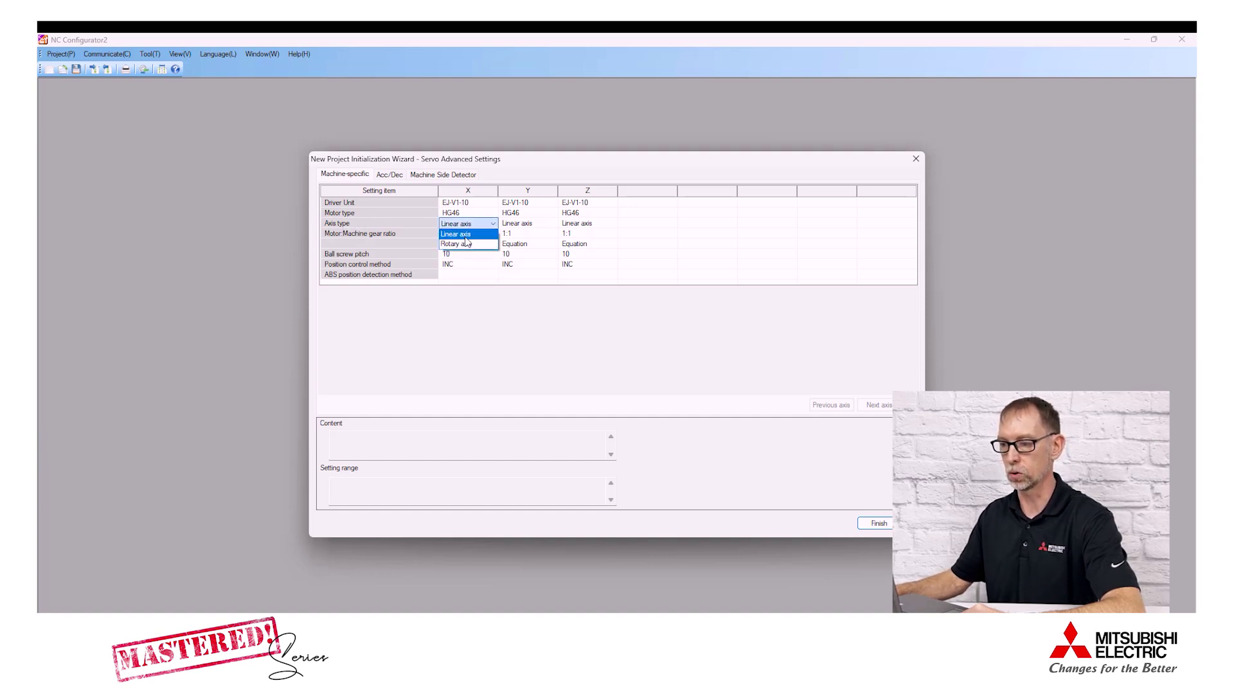
click(467, 235)
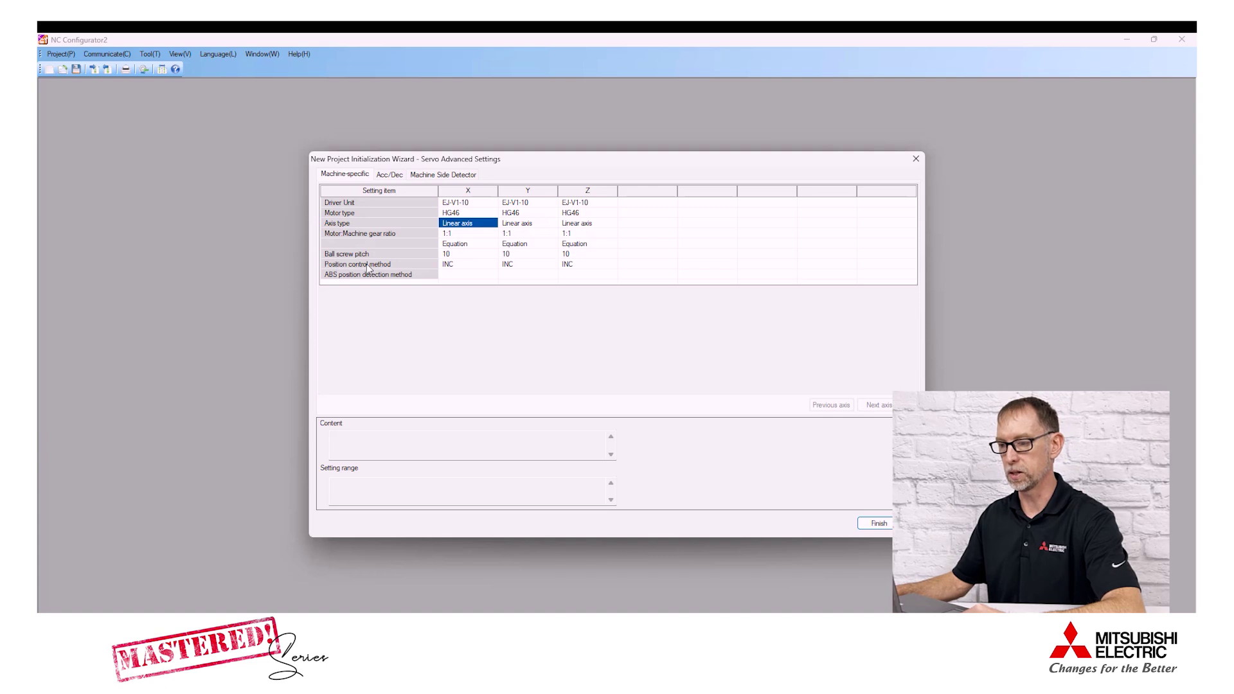
Step: Set the position control method to ABS for the X, Y and Z axes
click(471, 269)
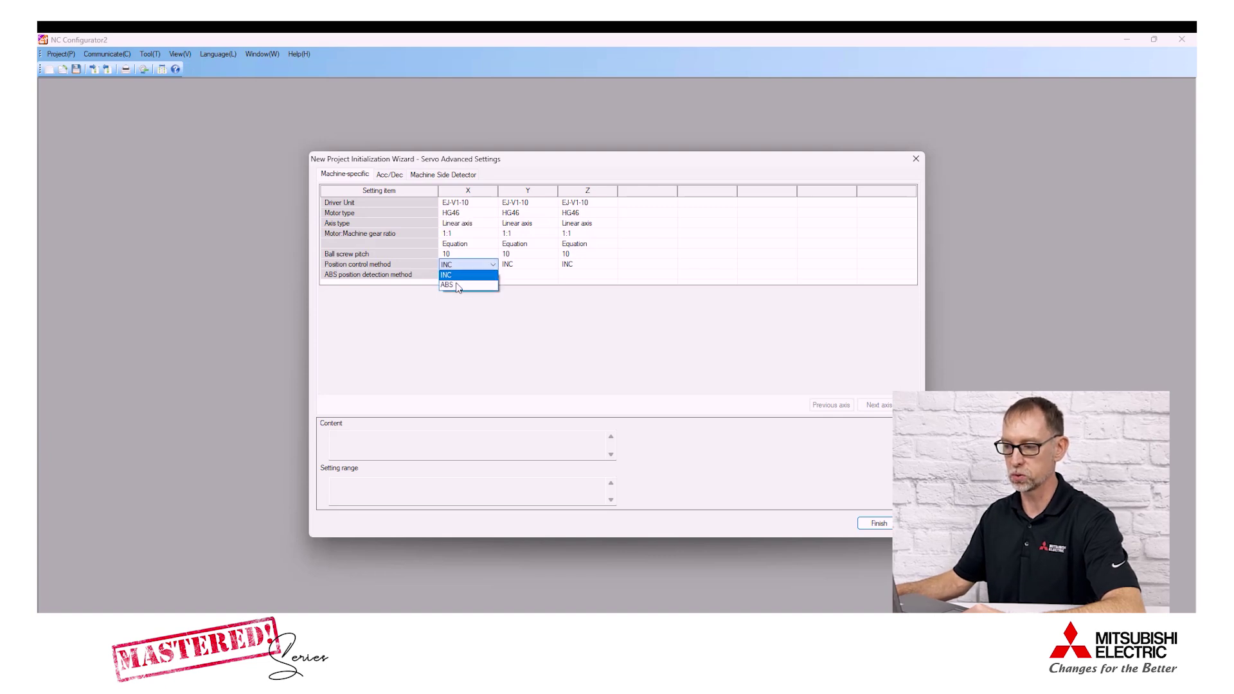
click(460, 286)
click(516, 266)
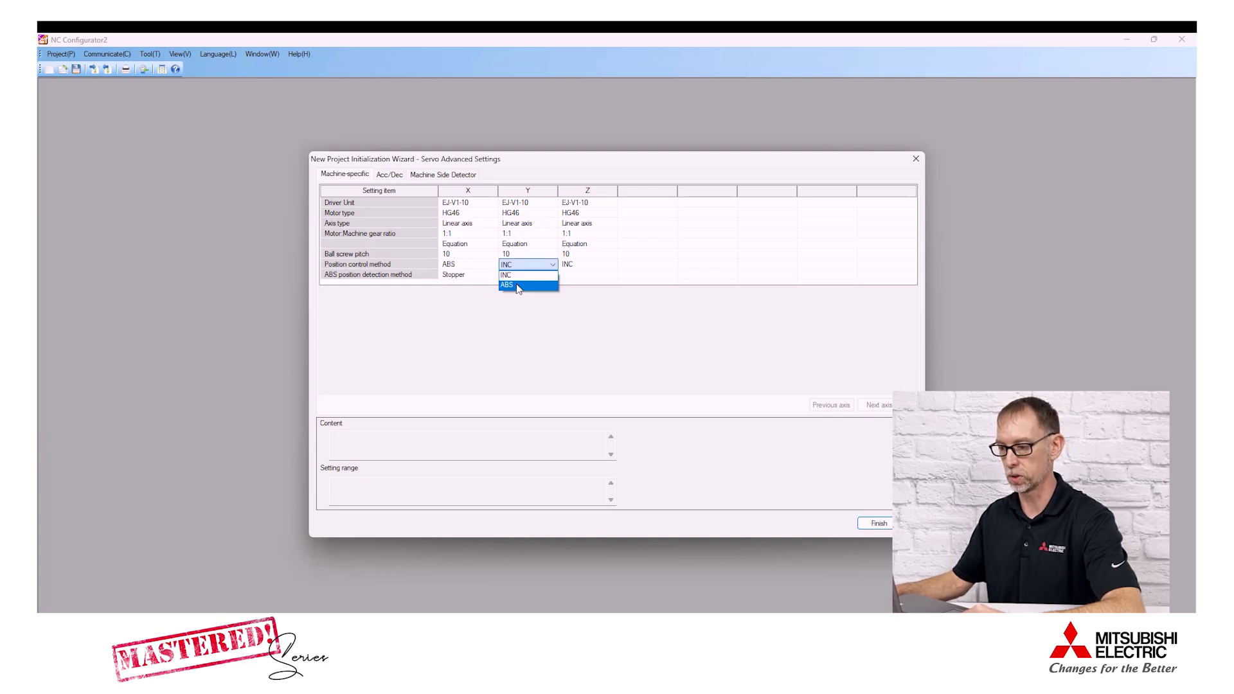
click(570, 265)
click(582, 286)
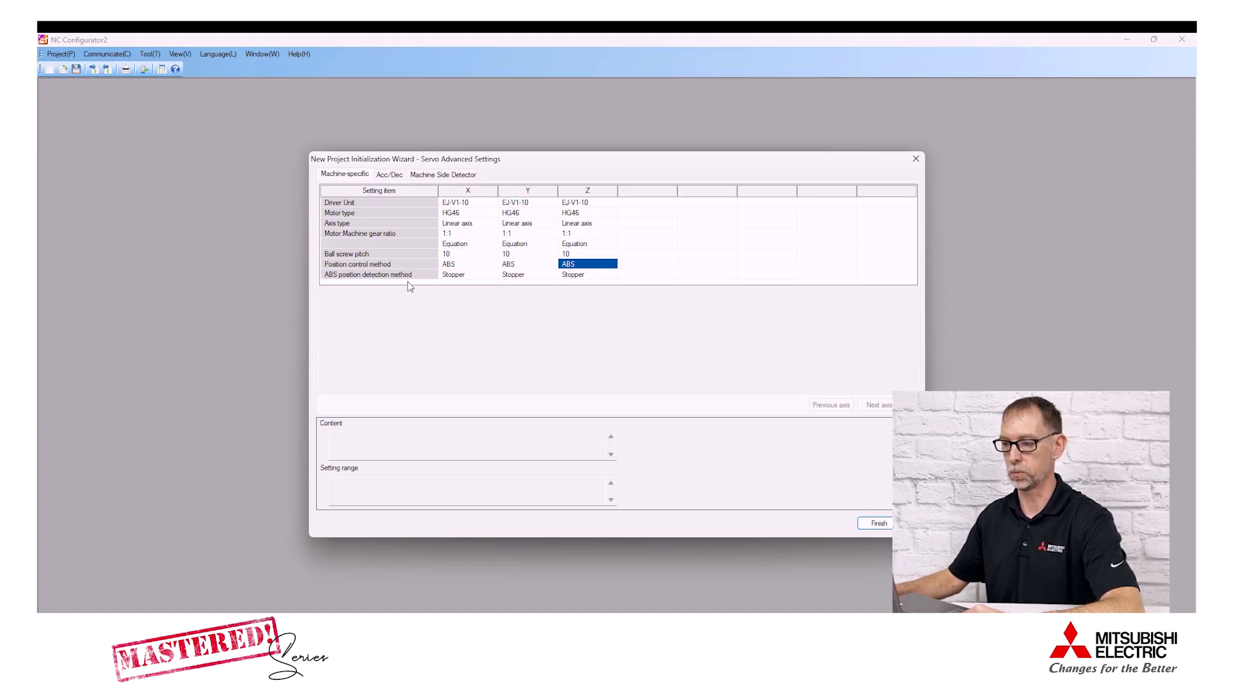
Step: Set the ABS position detection method to Marked point II for the X, Y and Z axes
click(476, 275)
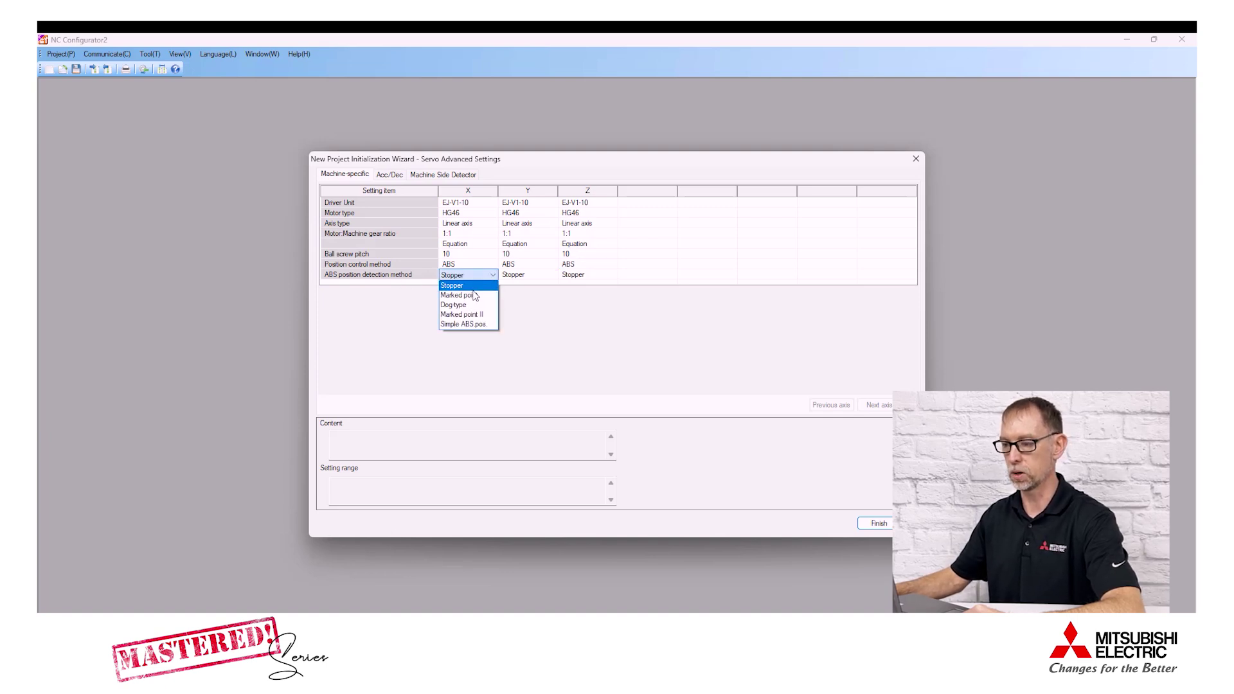
click(462, 315)
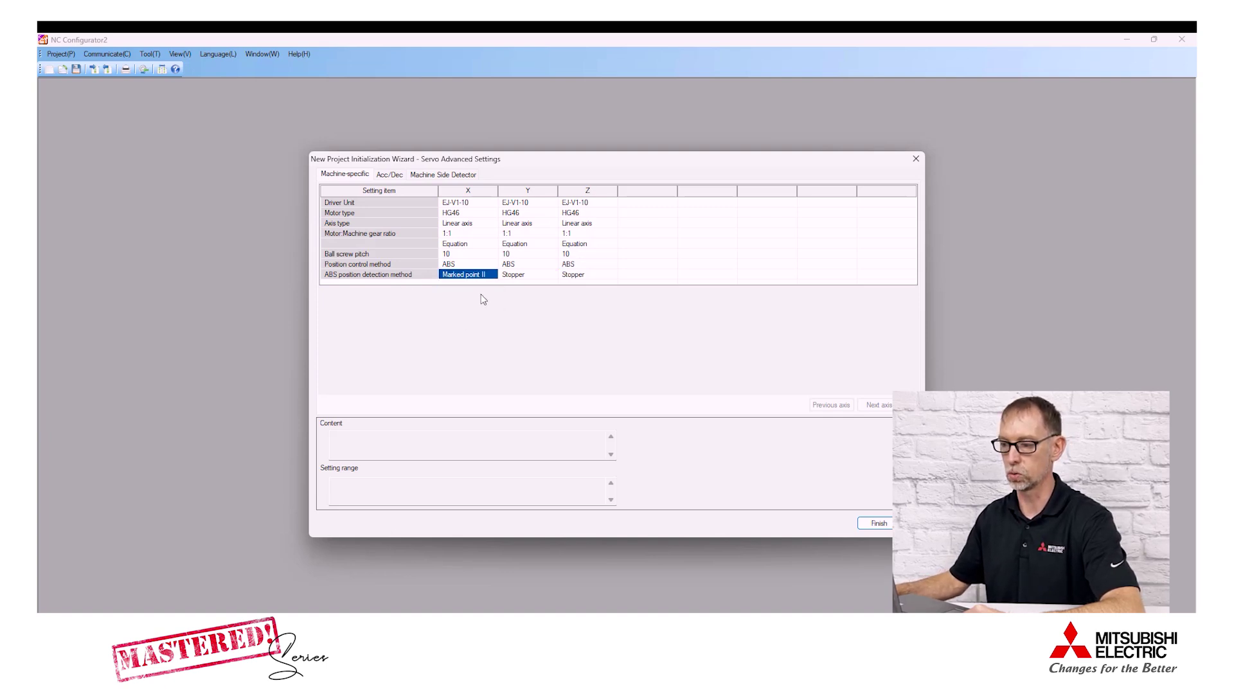
click(537, 277)
click(535, 315)
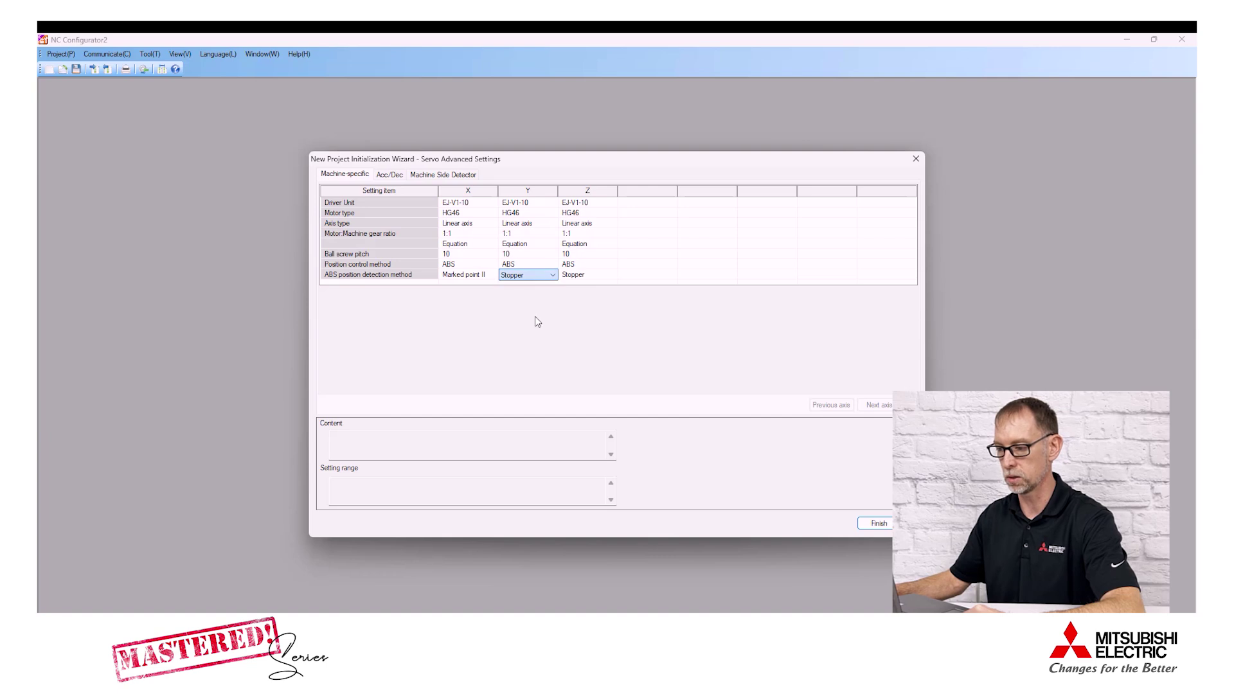
click(588, 275)
click(590, 315)
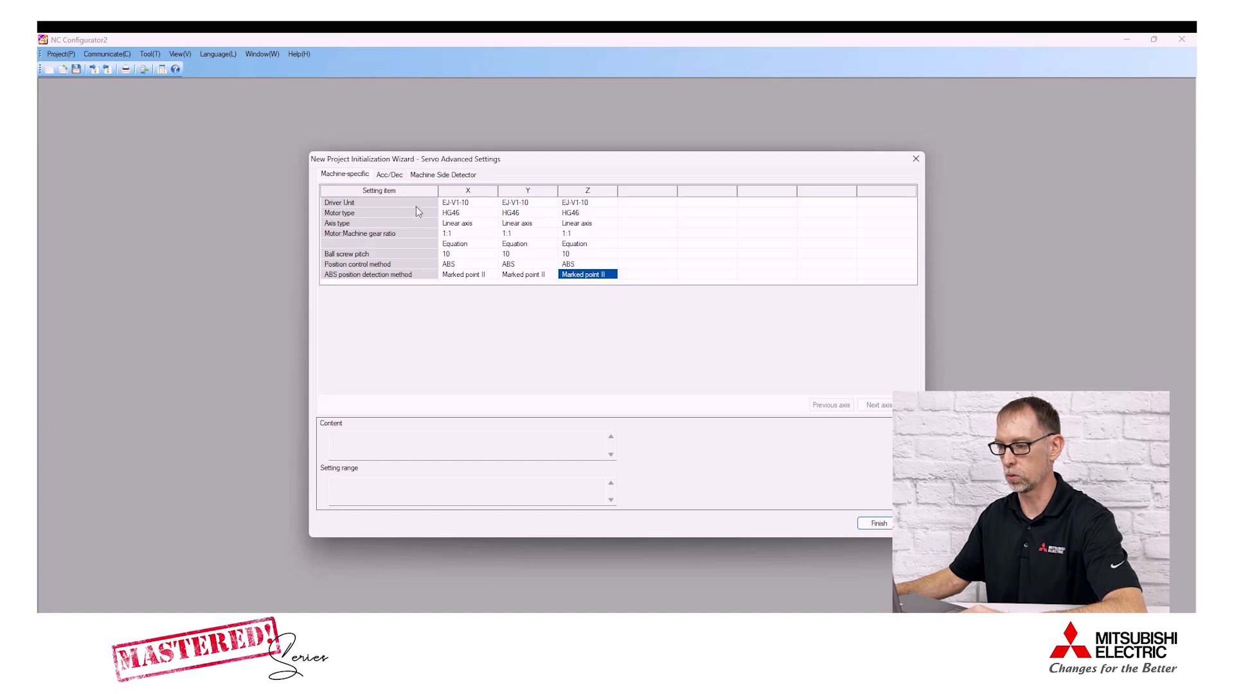
Step: In the acceleration/deceleration settings, set the rapid traverse rate to 3000 mm/min for the X, Y and Z axes
click(387, 179)
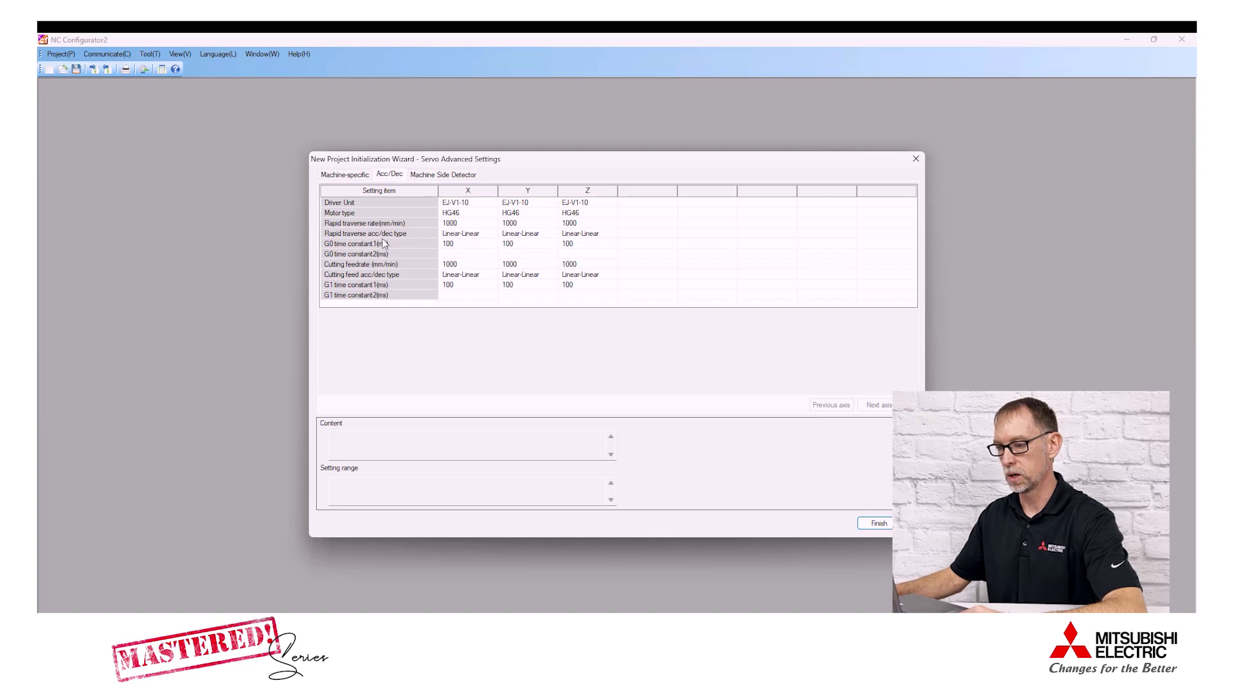
double_click(475, 224)
text(300)
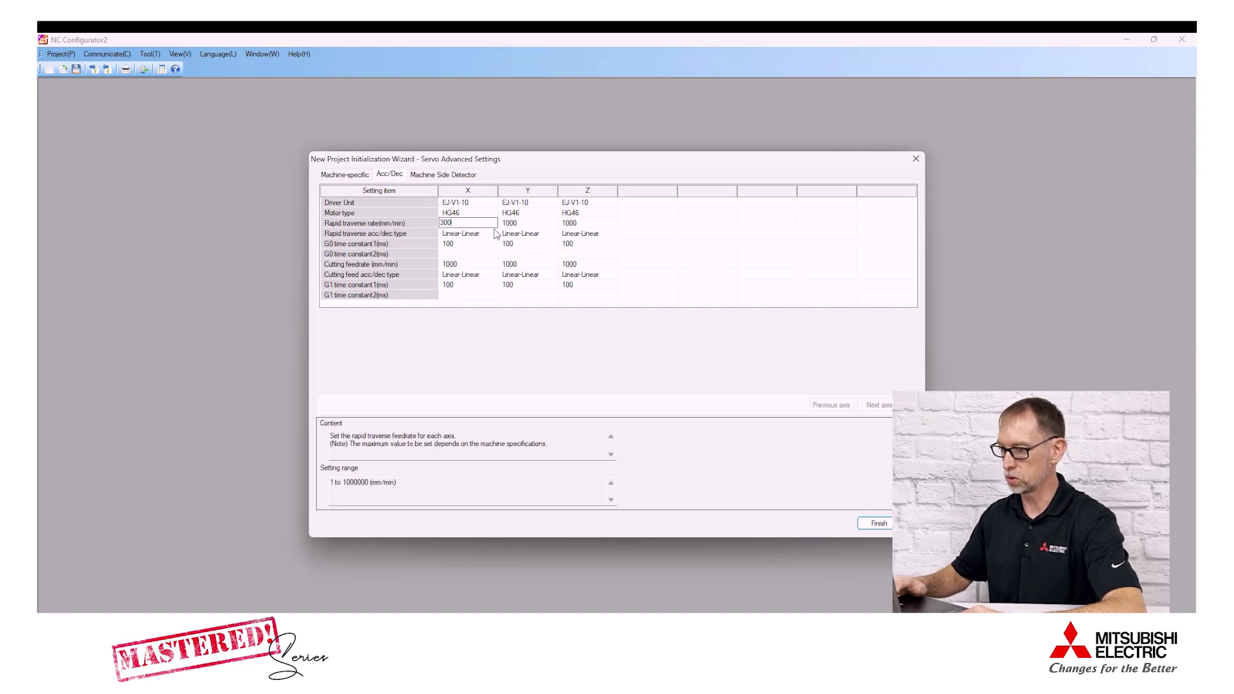
double_click(526, 224)
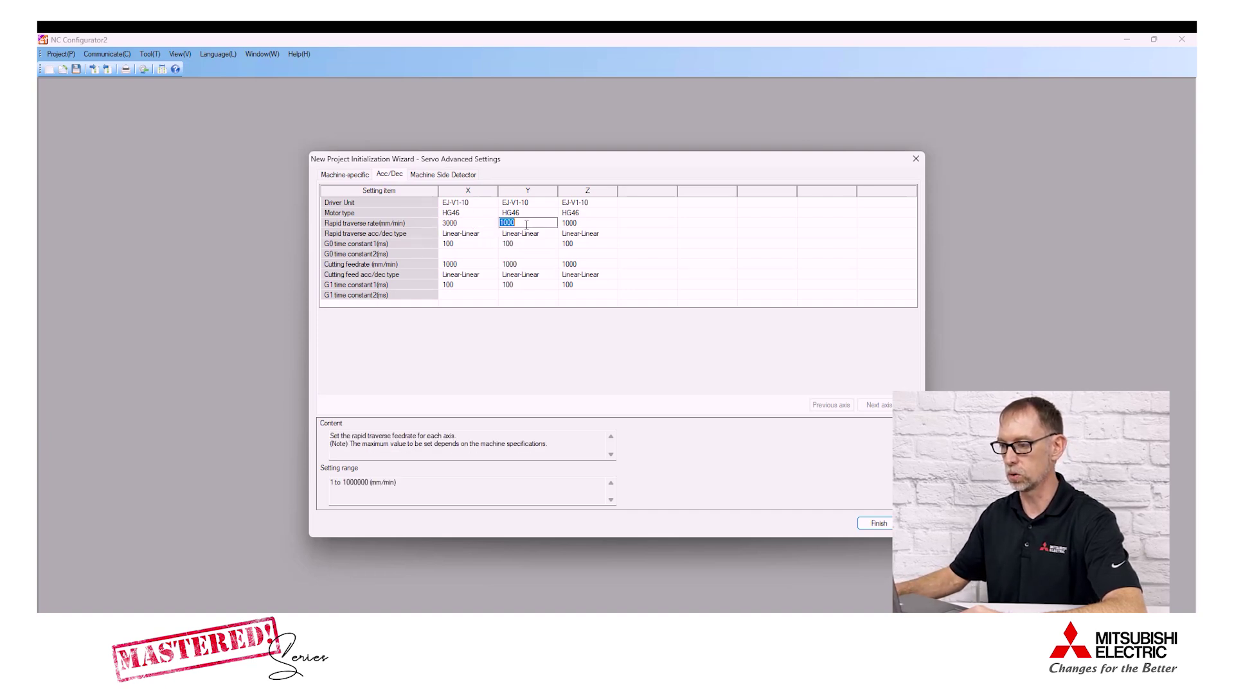
text(3000)
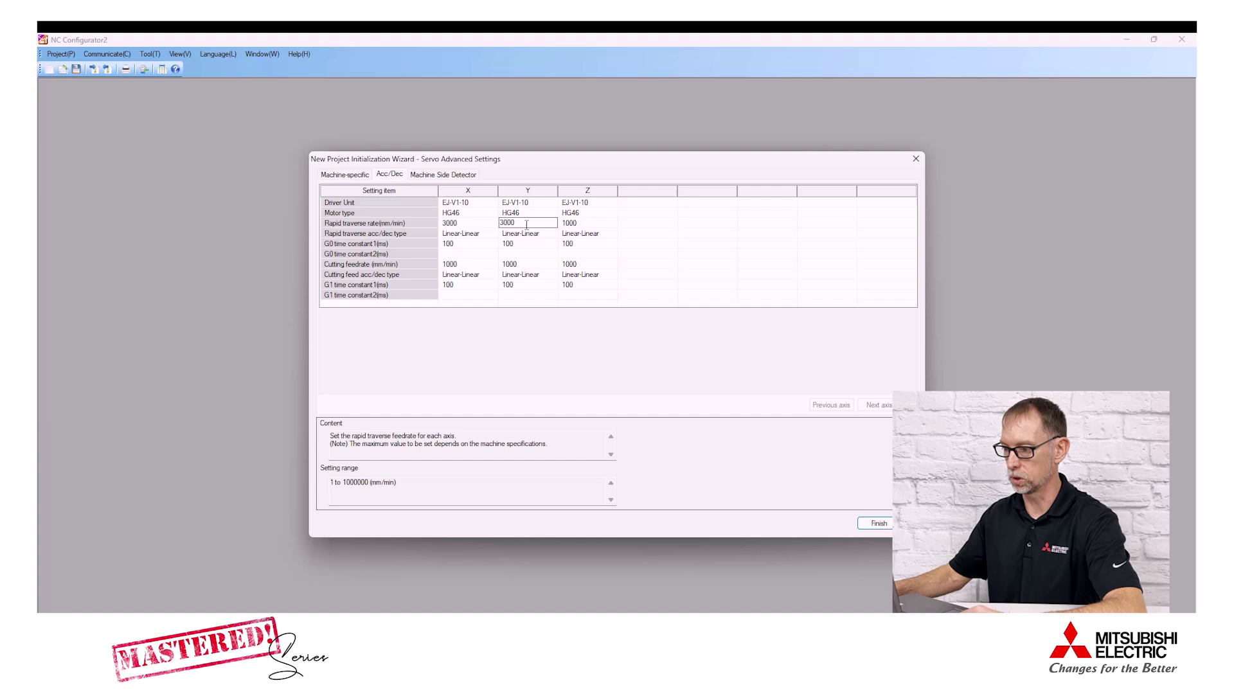
double_click(584, 225)
text(30)
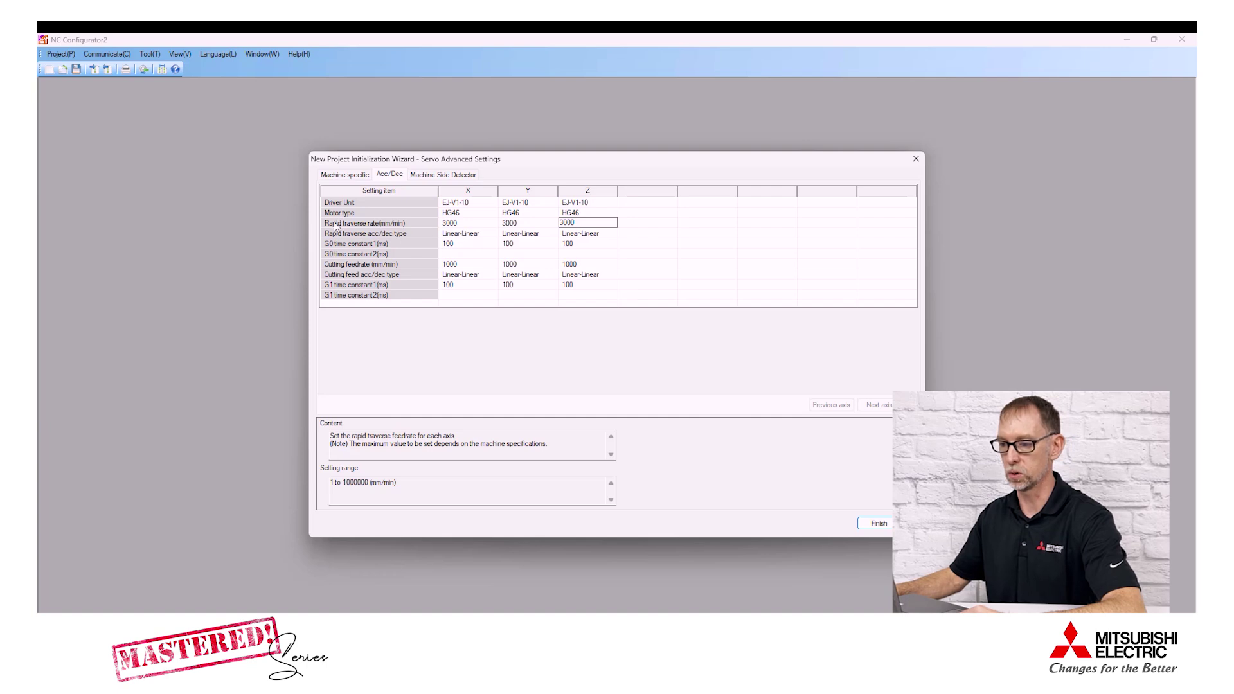
Step: Keep the X axis rapid traverse acc/dec type at Linear-Linear
double_click(484, 265)
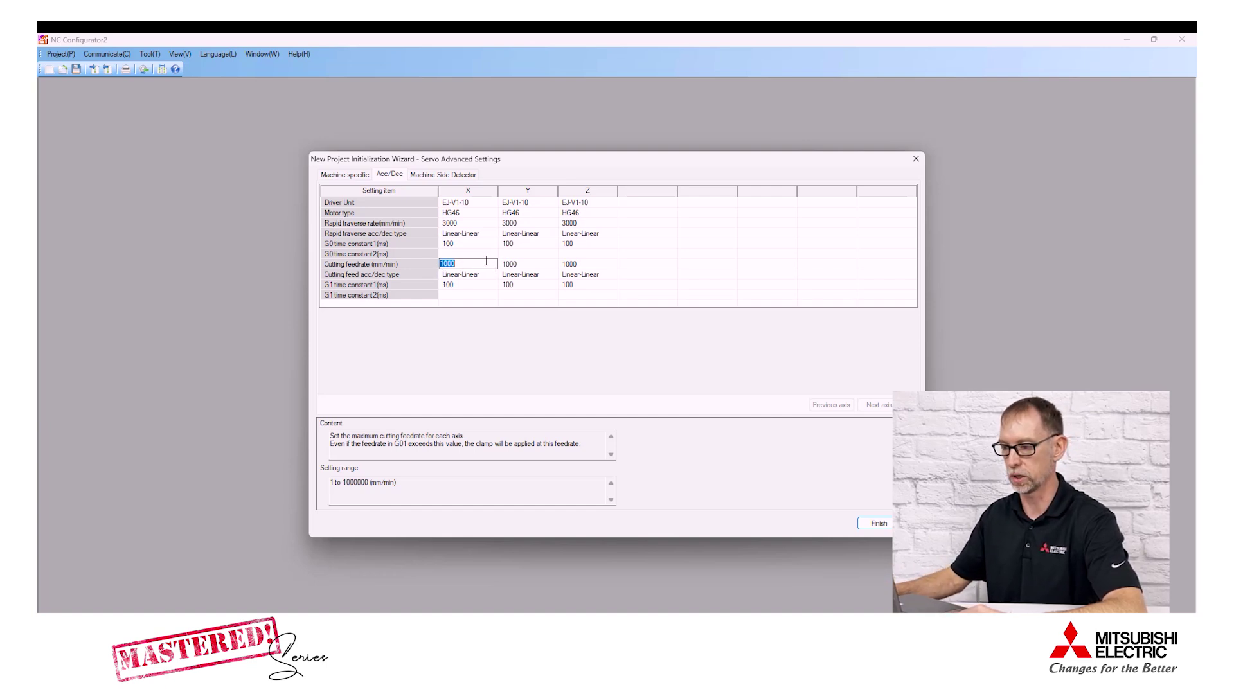
double_click(481, 237)
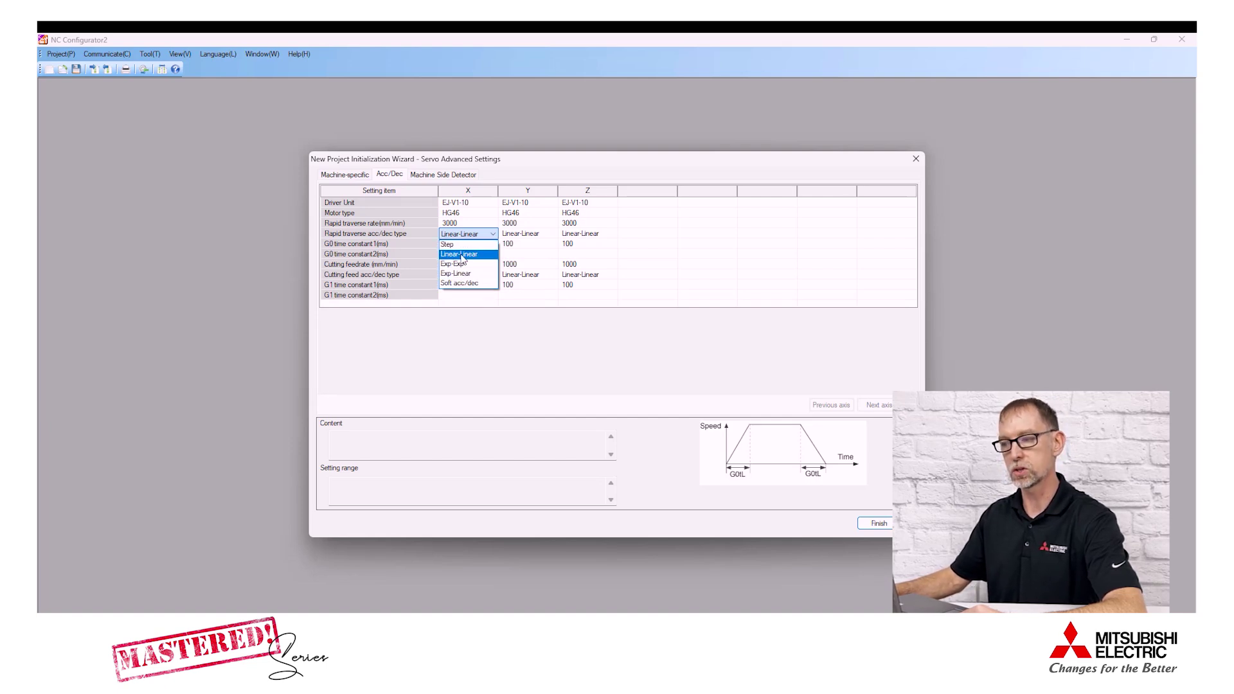
click(464, 254)
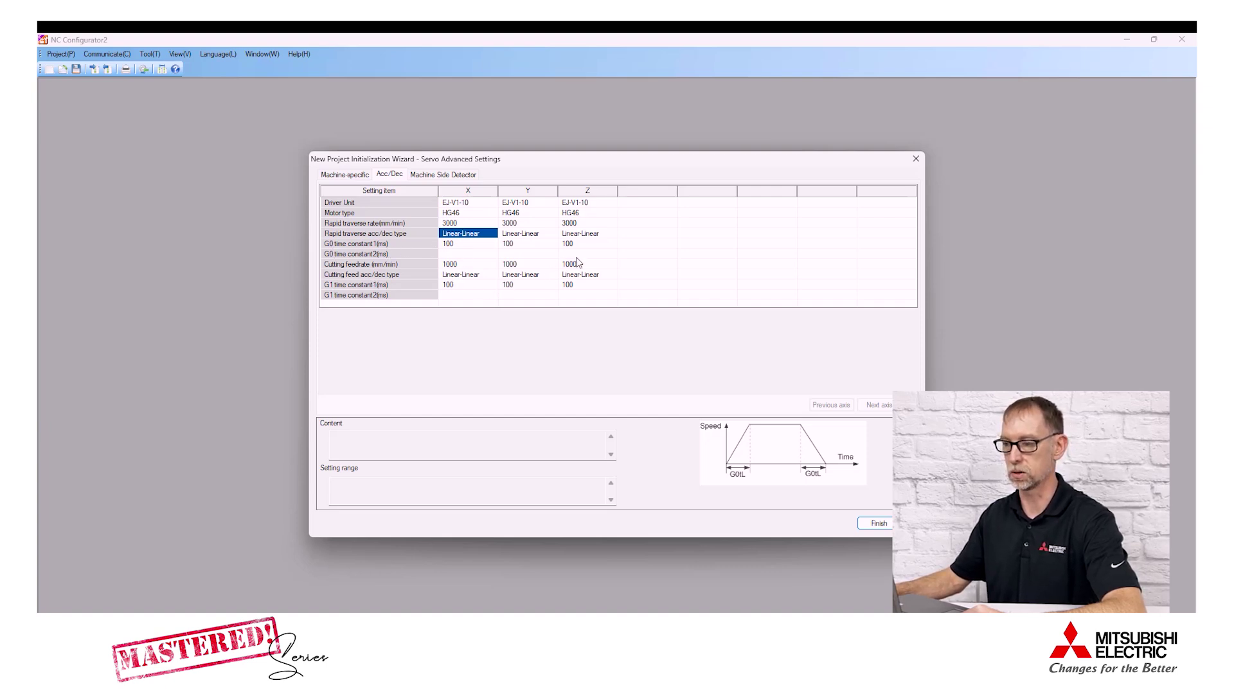
Step: Try Linear scale as the X axis machine side detector, return it to No connection, and finish the servo advanced settings
click(440, 174)
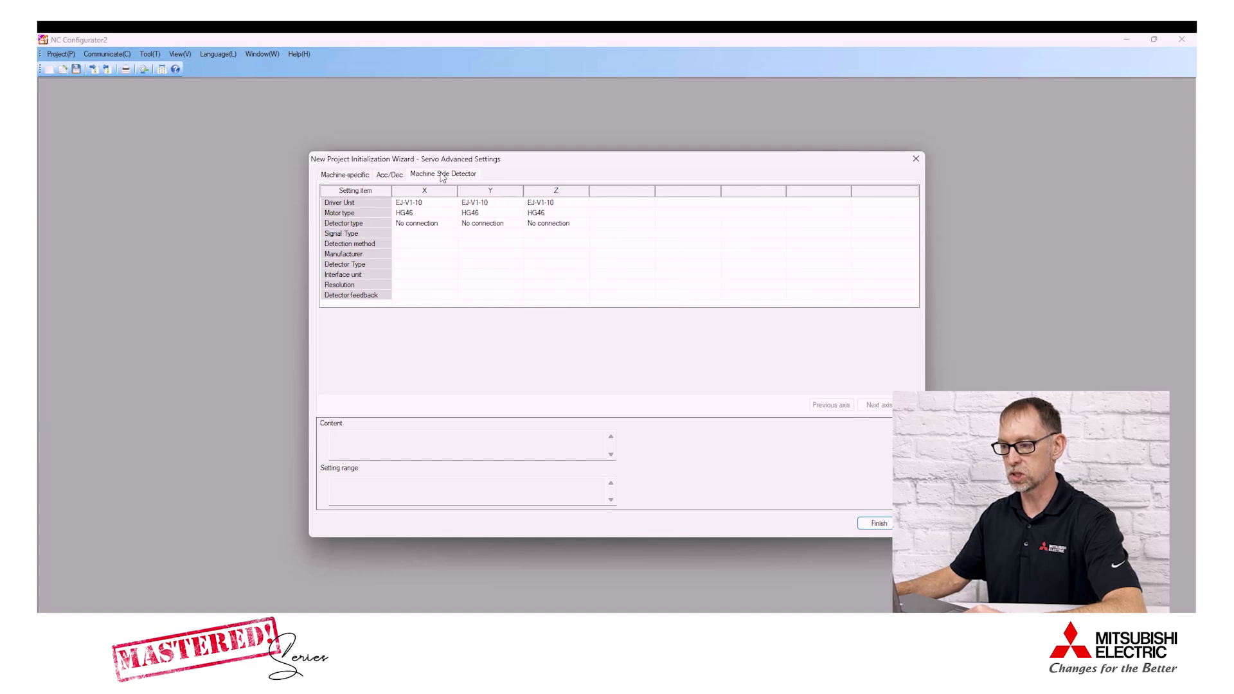
click(442, 225)
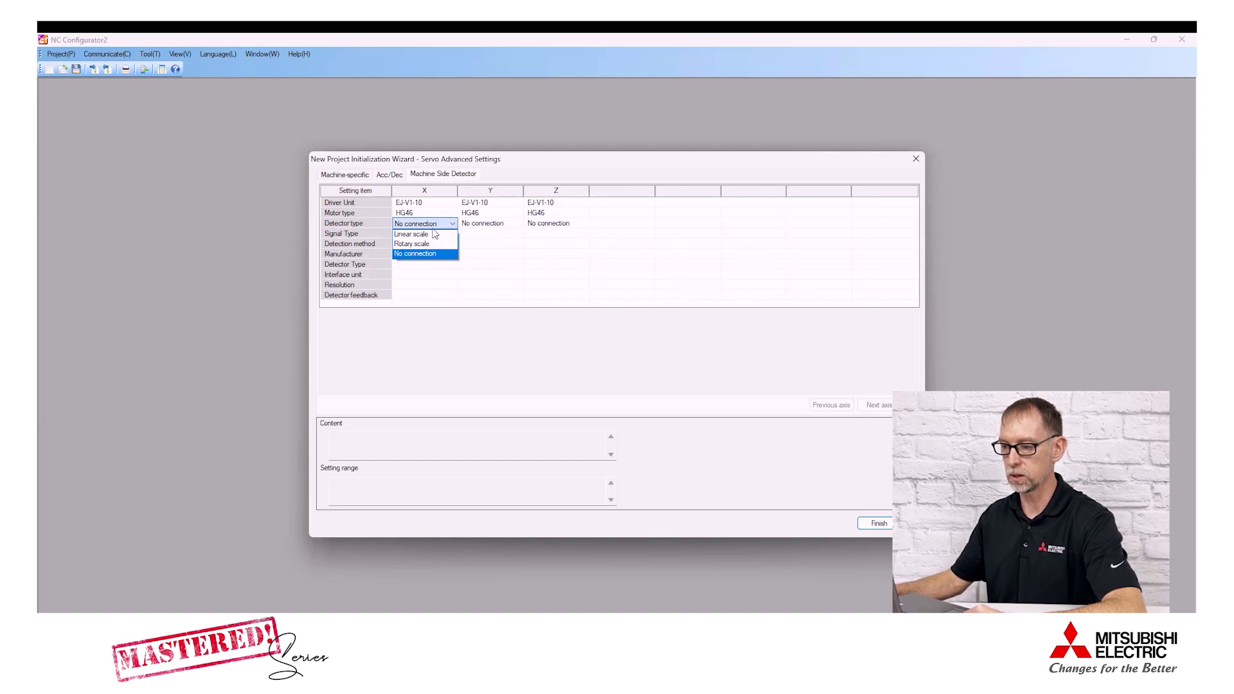
click(419, 235)
click(439, 226)
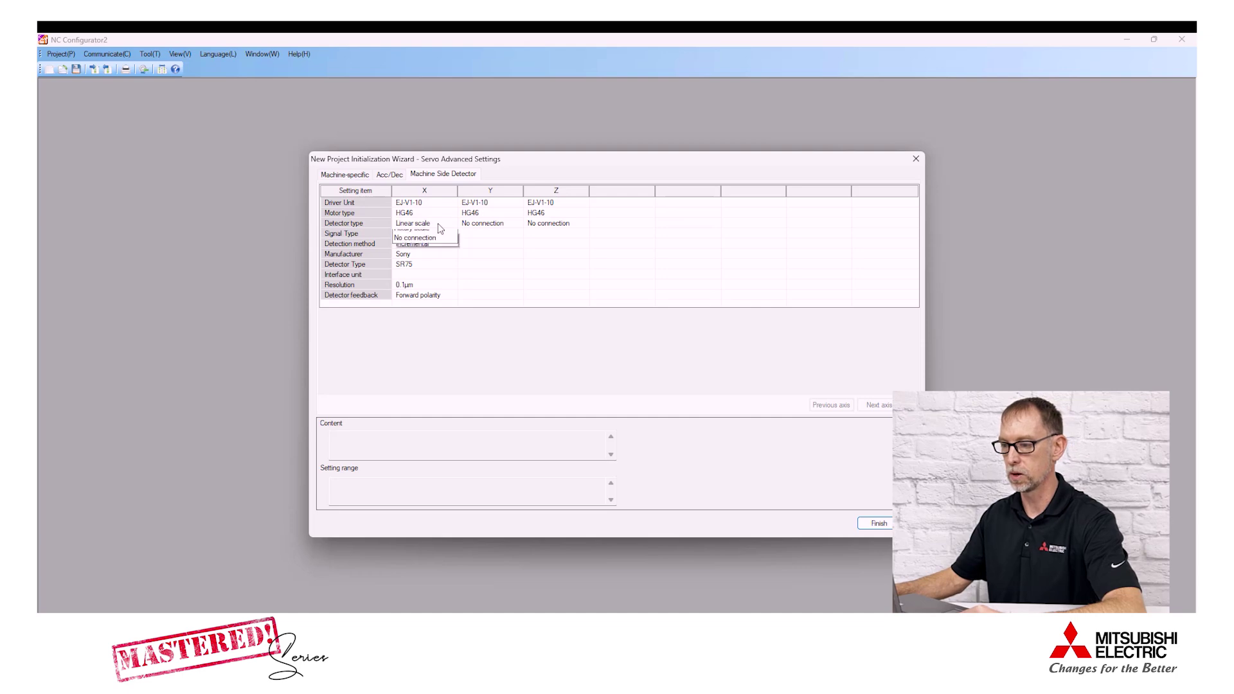
click(415, 254)
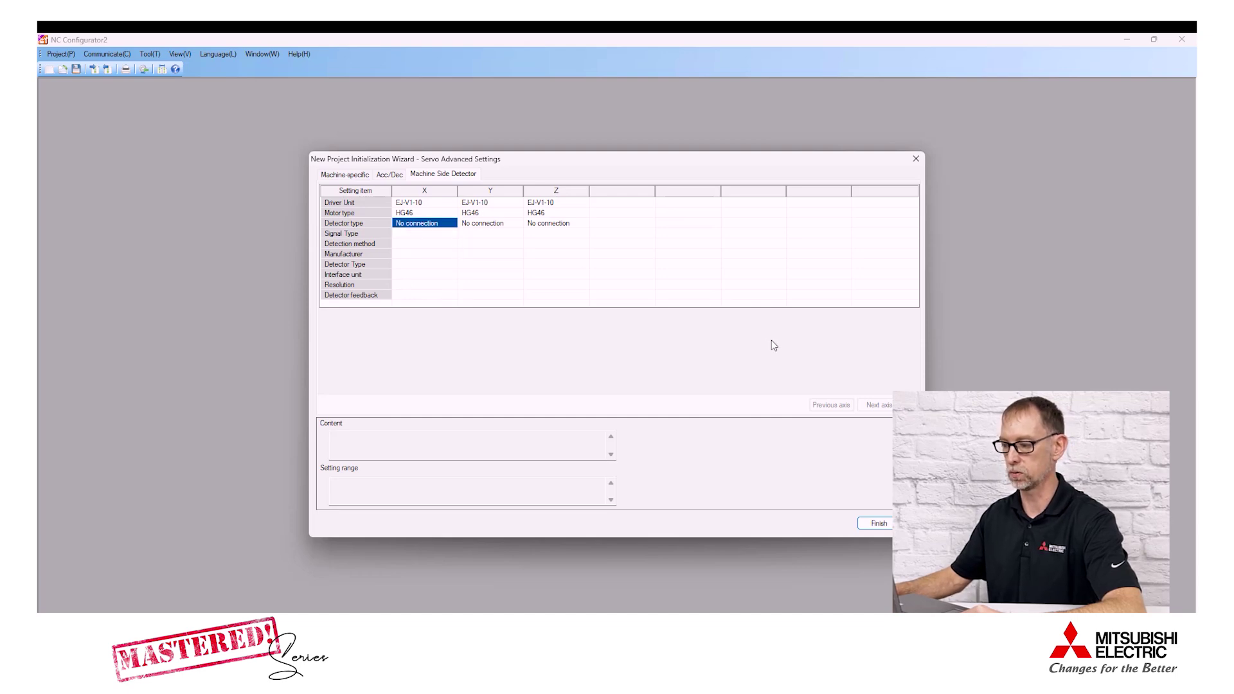
click(876, 524)
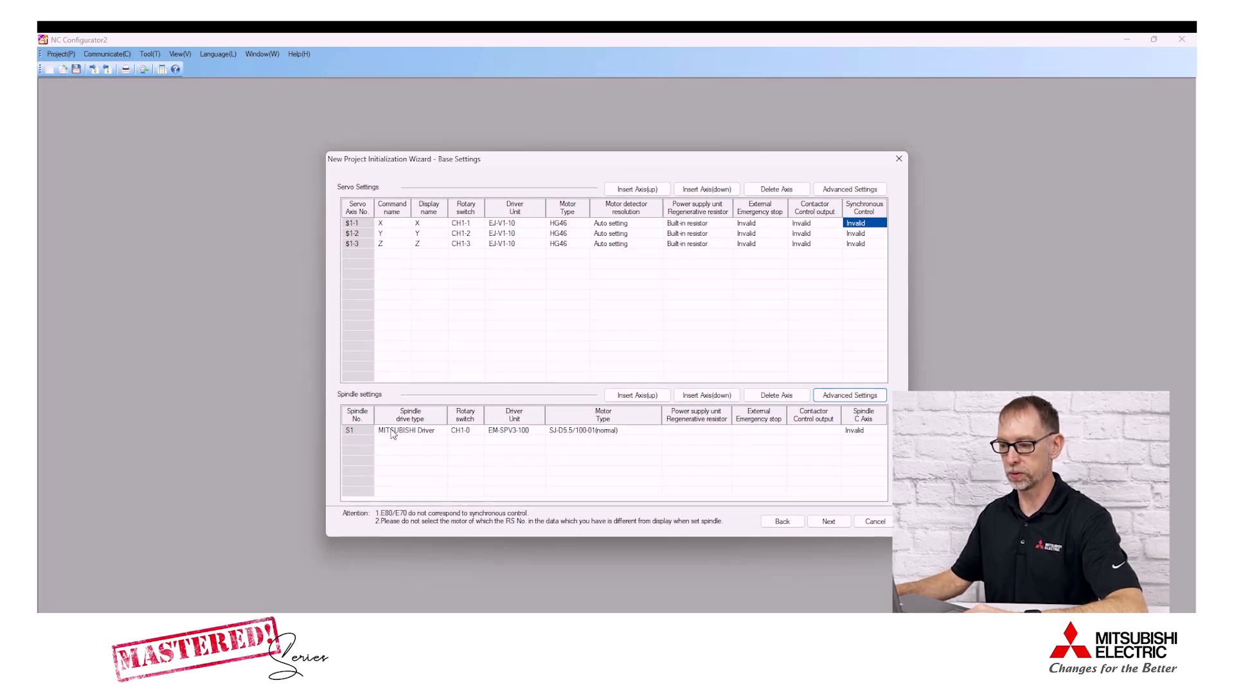
Step: For spindle S1, keep the drive type as MITSUBISHI Driver and choose EJ-SP-100 as the driver unit
click(442, 433)
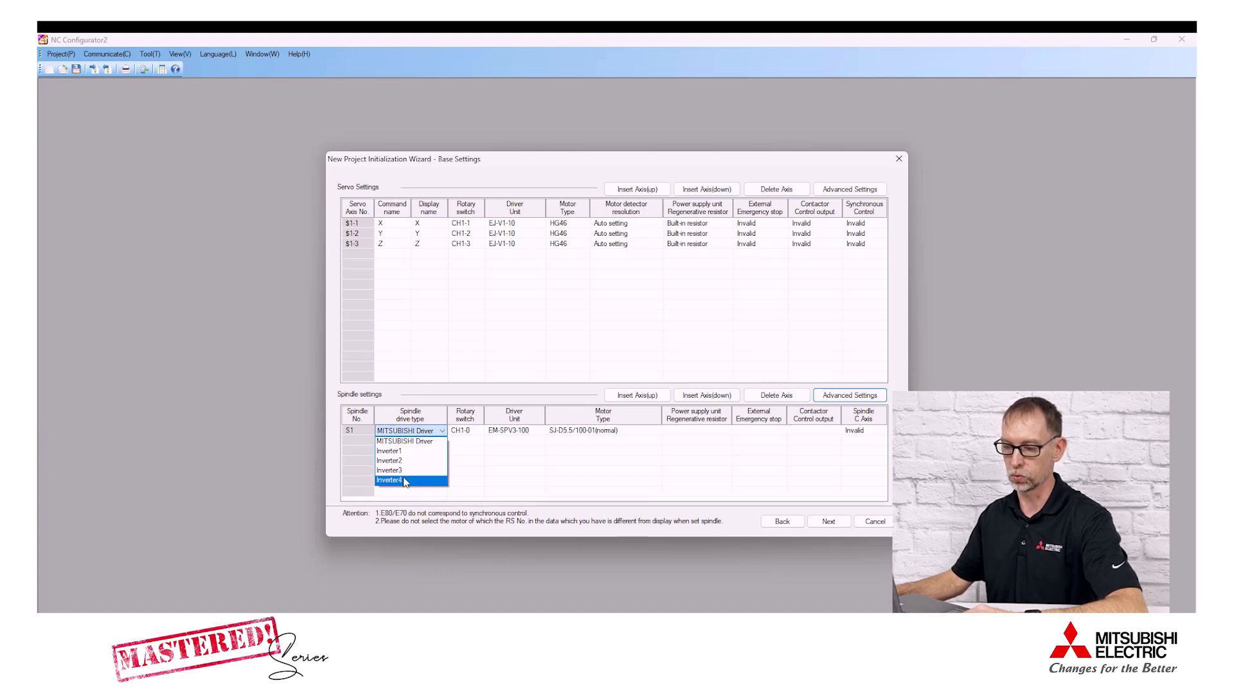
click(423, 443)
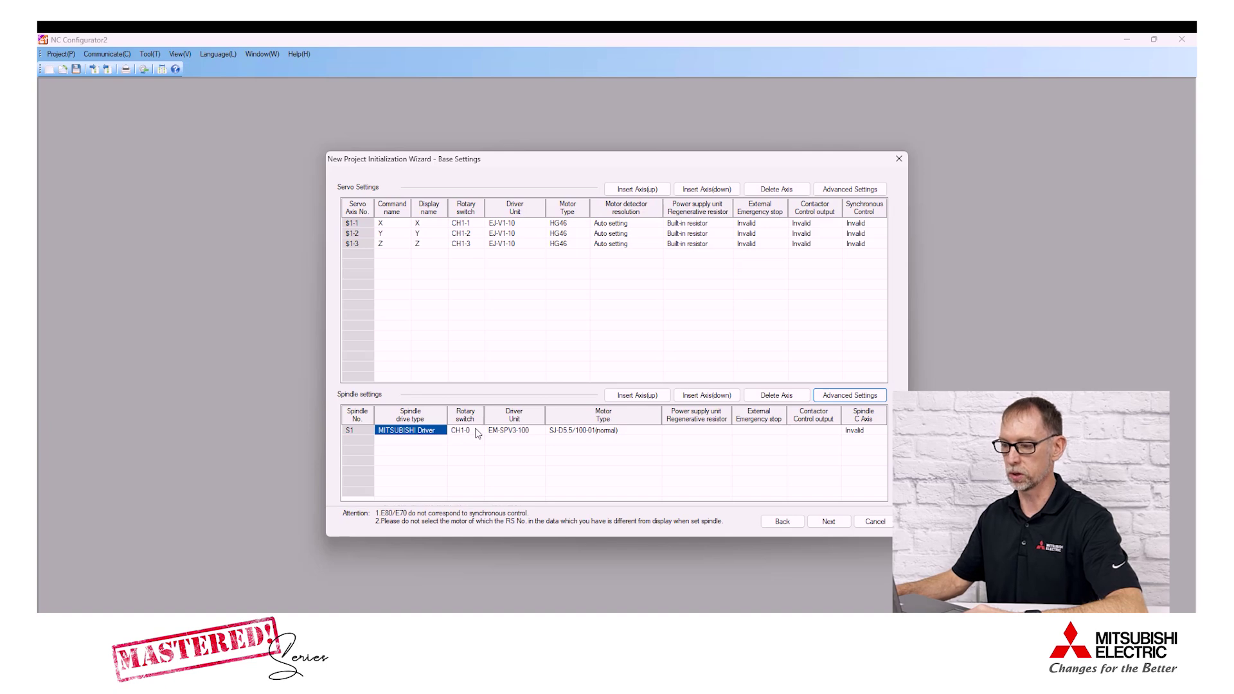
click(525, 433)
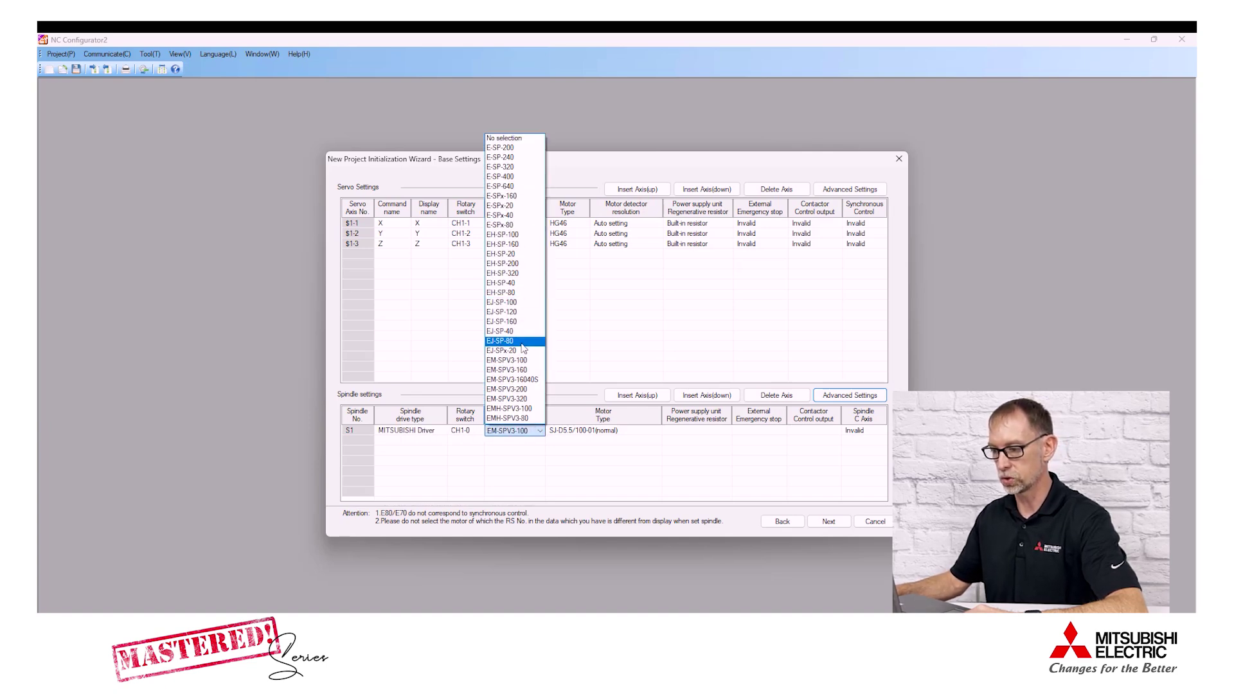
click(503, 303)
Step: For spindle S1, choose motor type SJ-D5.5/100-01(normal) and FCUA-RB22 as the regenerative resistor
click(640, 431)
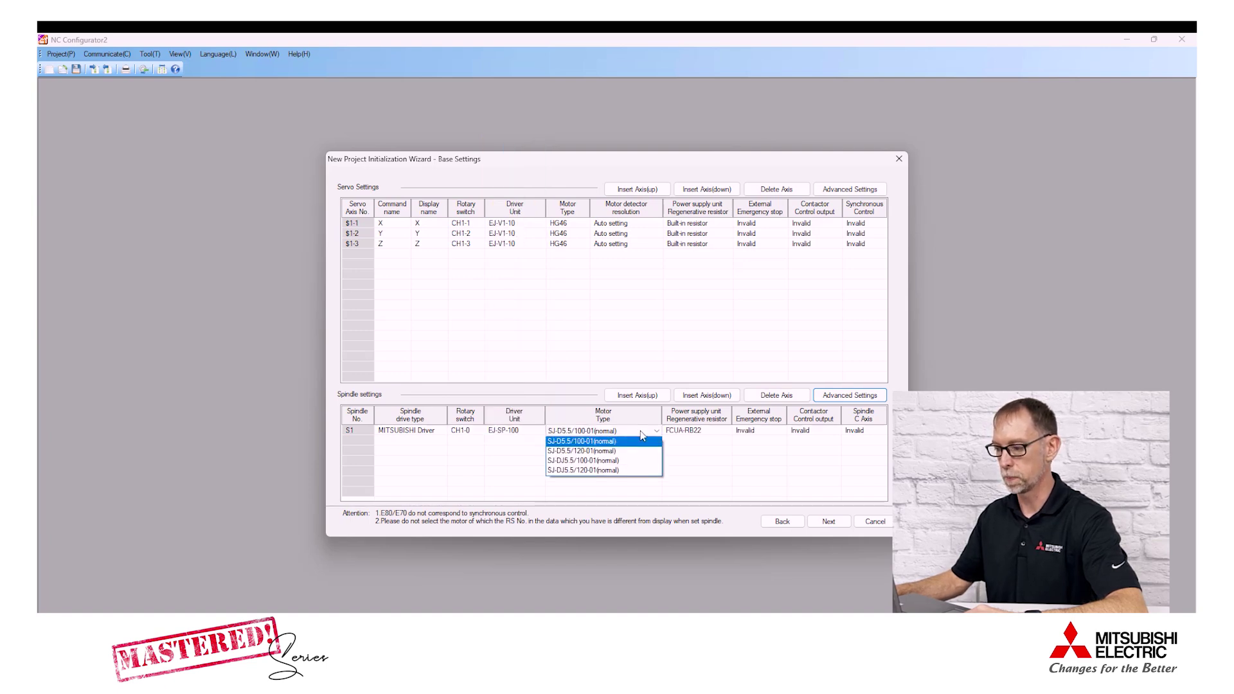
click(583, 442)
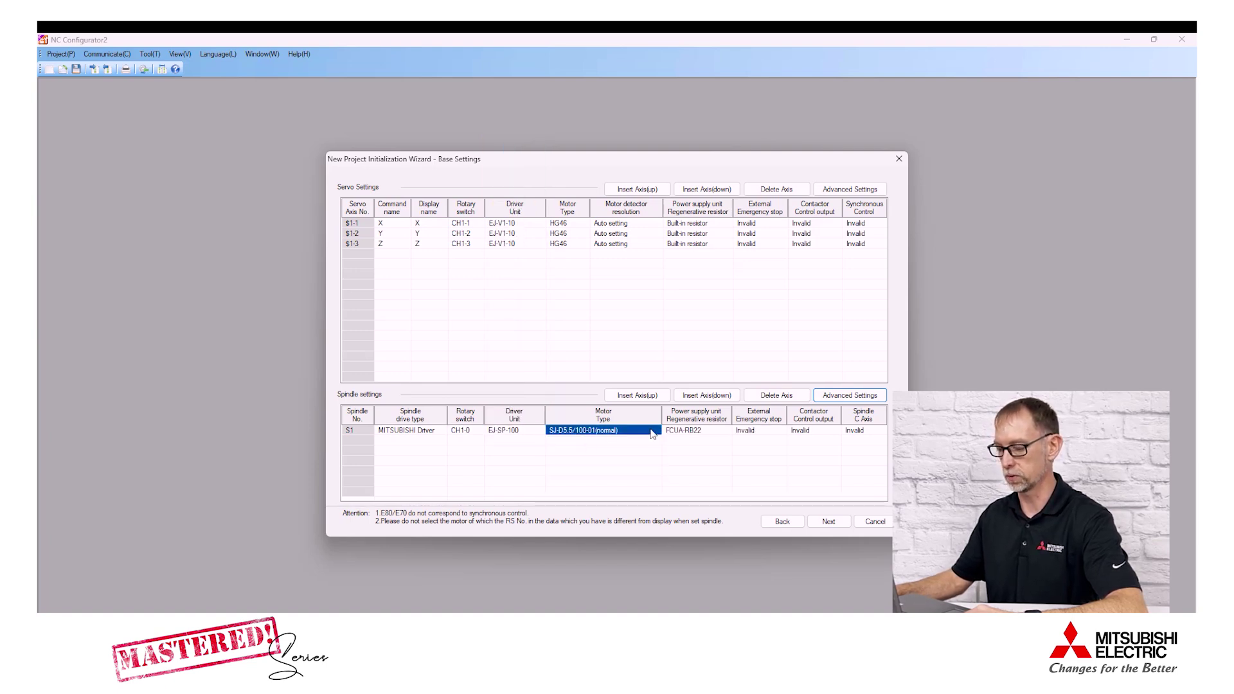
click(716, 432)
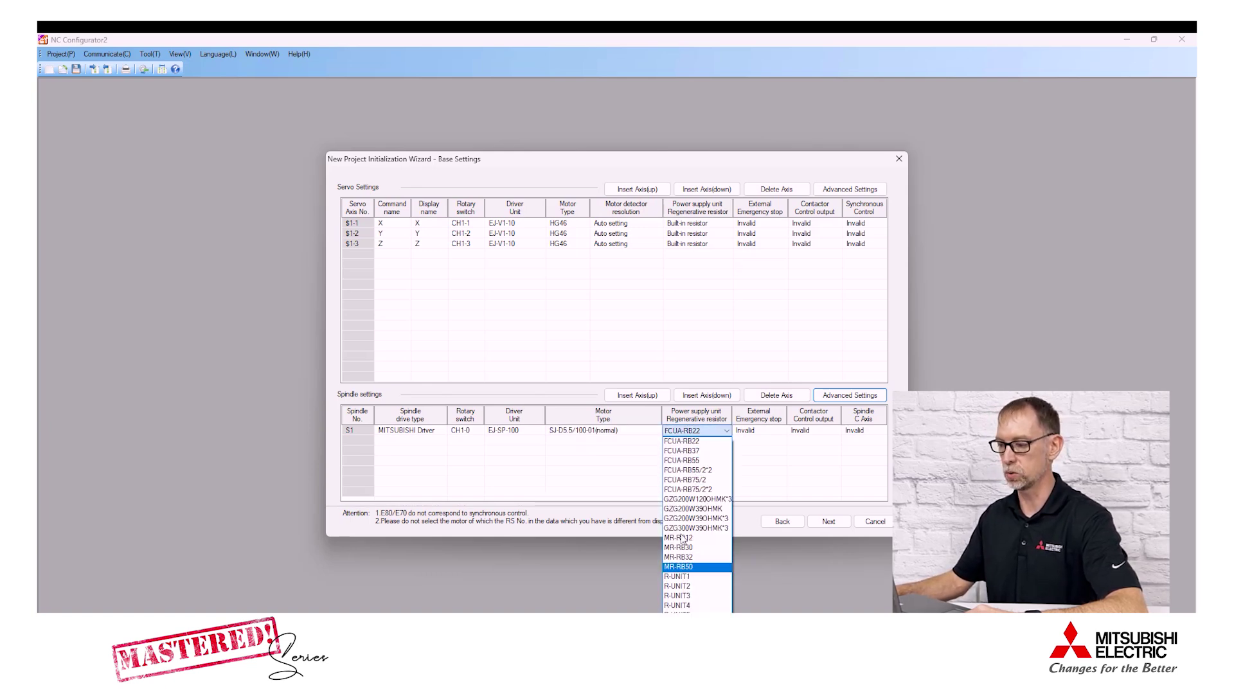
click(686, 442)
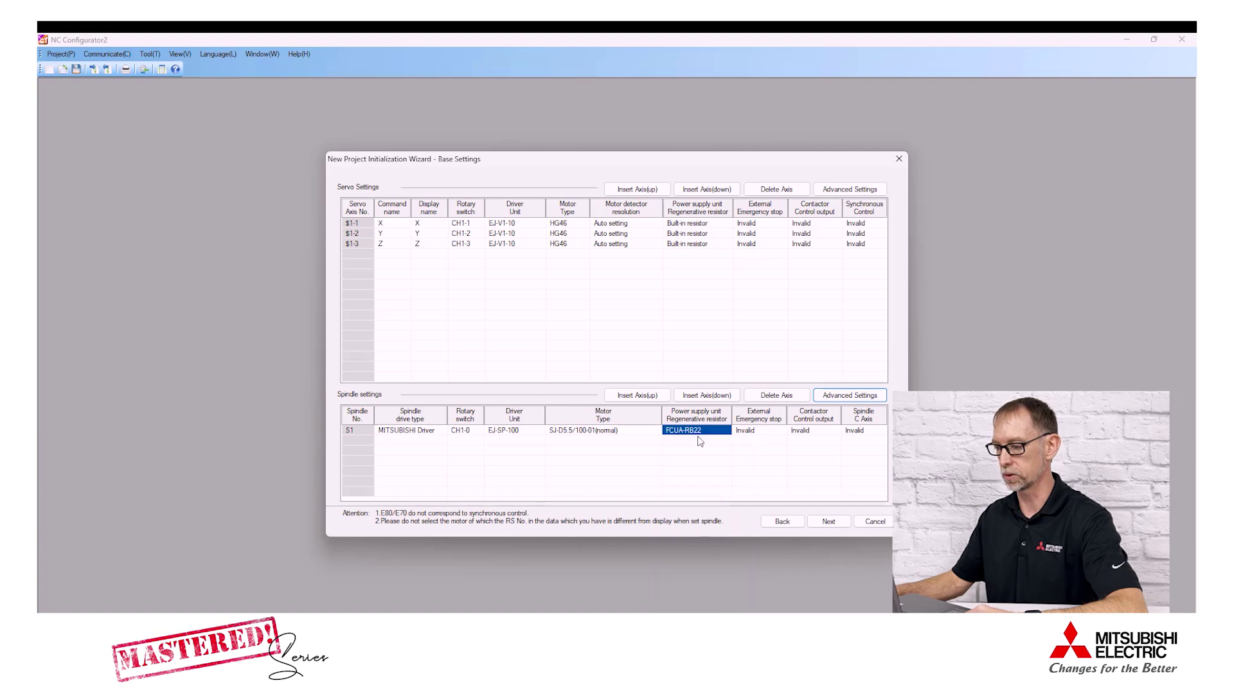
Step: Keep external emergency stop, contactor control output and spindle C axis at Invalid for spindle S1
click(766, 435)
click(768, 441)
click(821, 430)
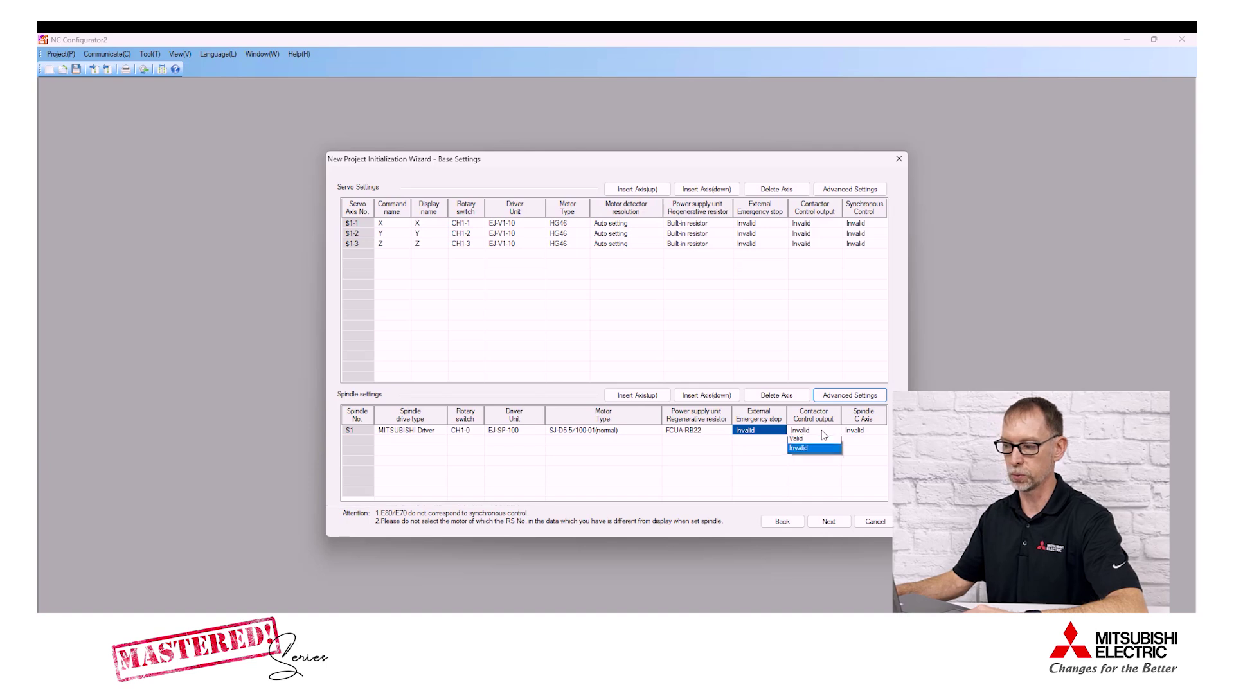
click(820, 441)
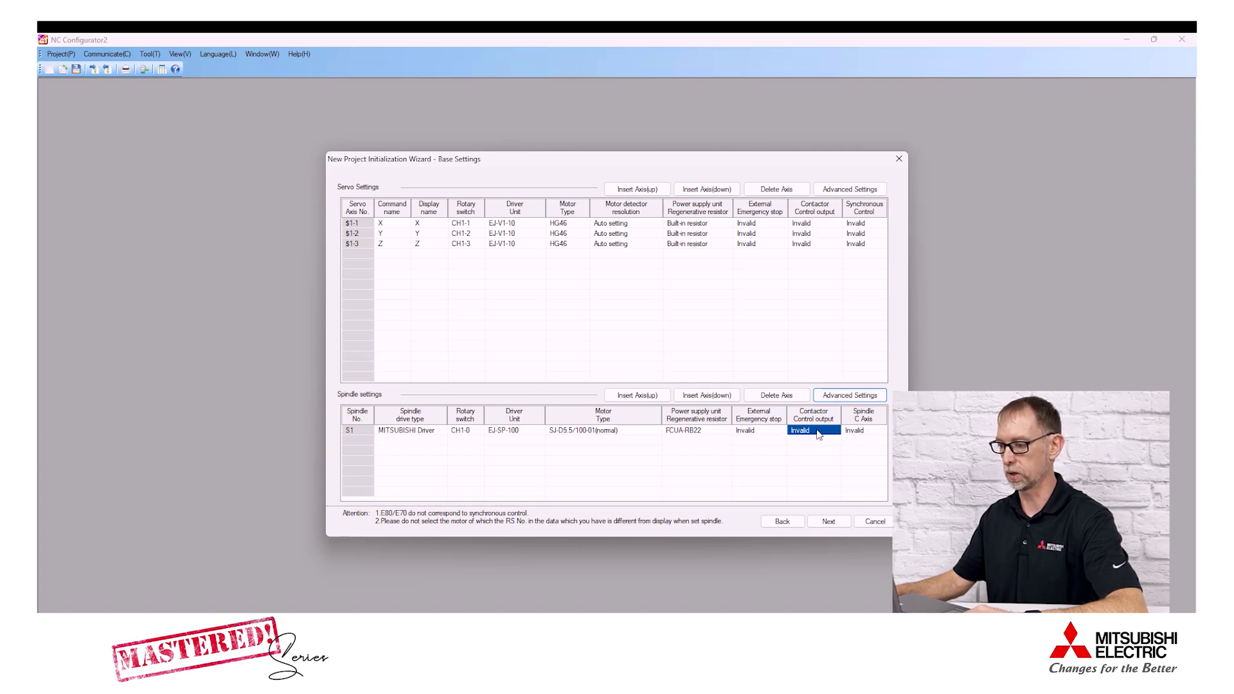
click(875, 435)
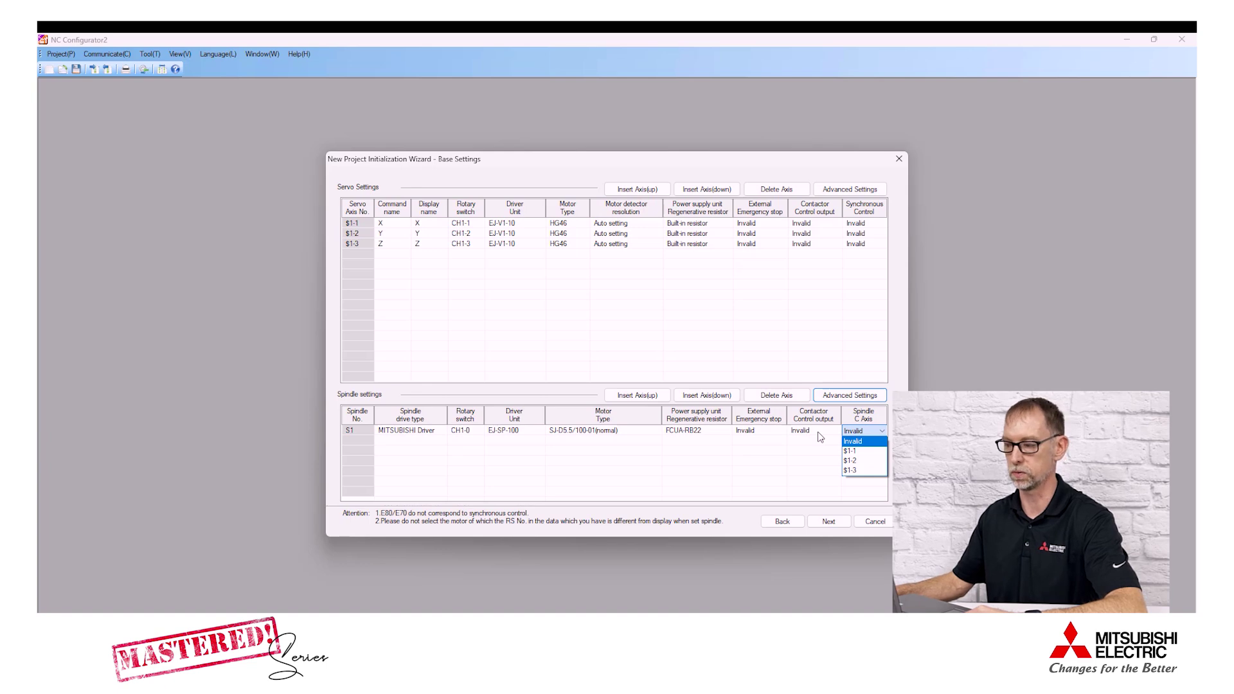
click(874, 482)
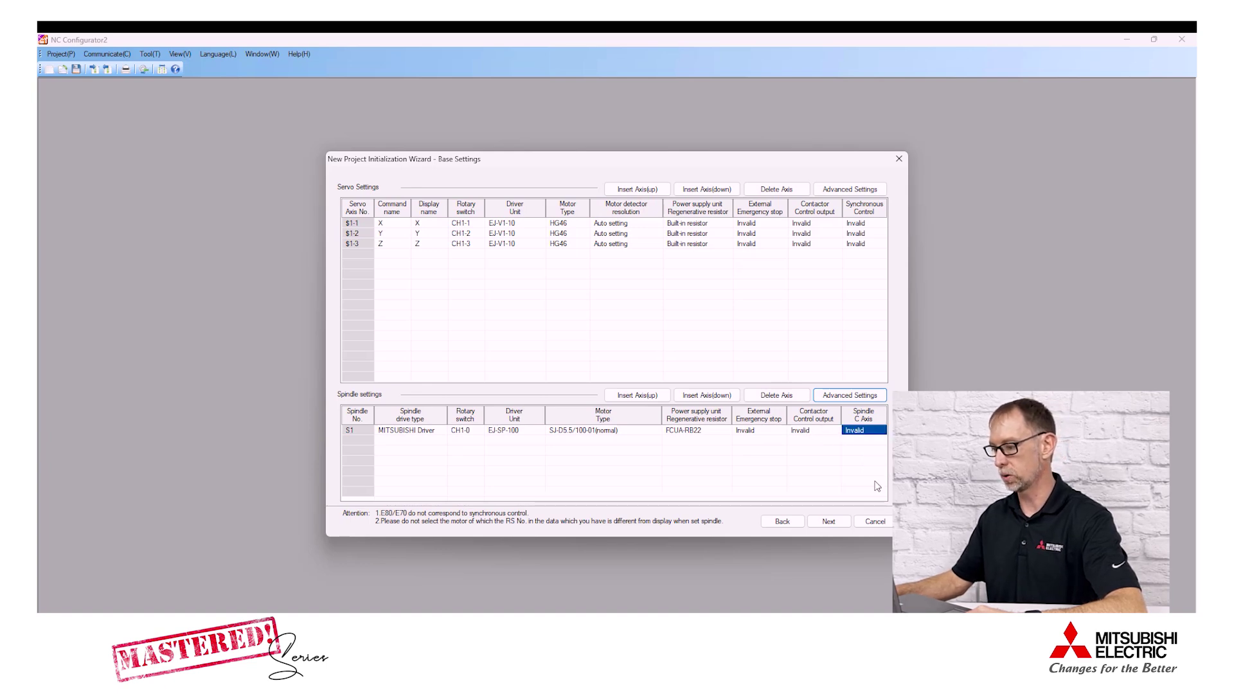
Step: Advance to the configuration check and finish the project initialization wizard
click(842, 524)
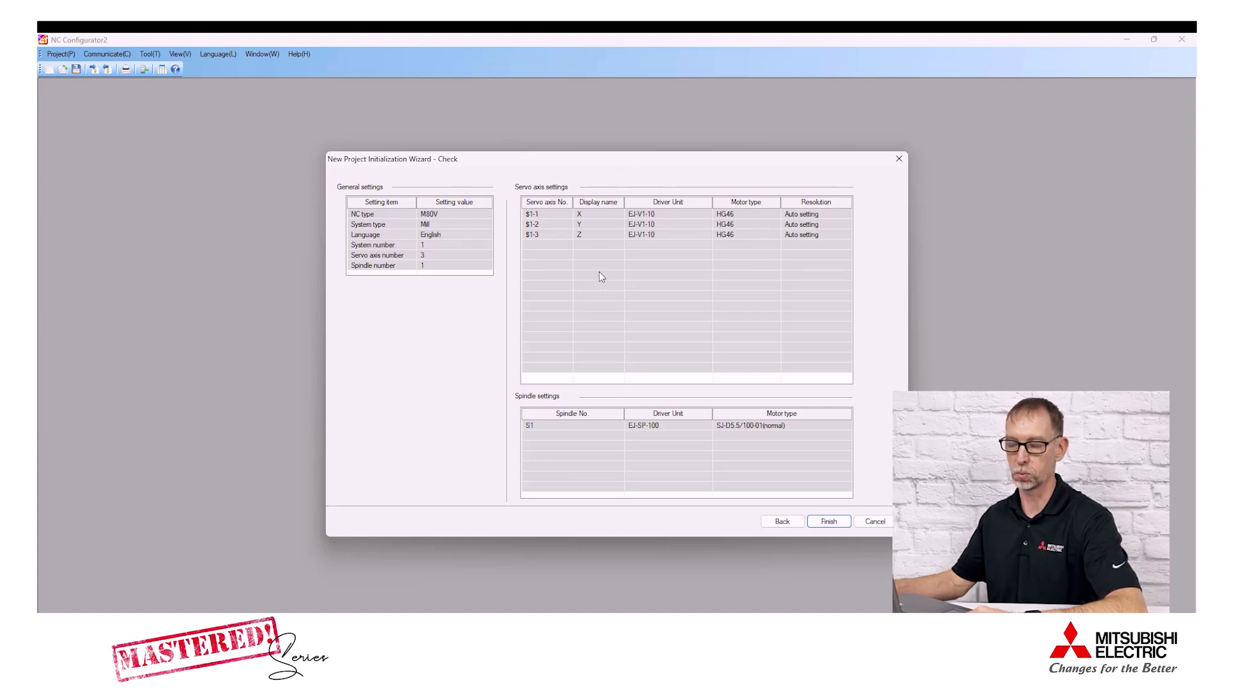
click(835, 521)
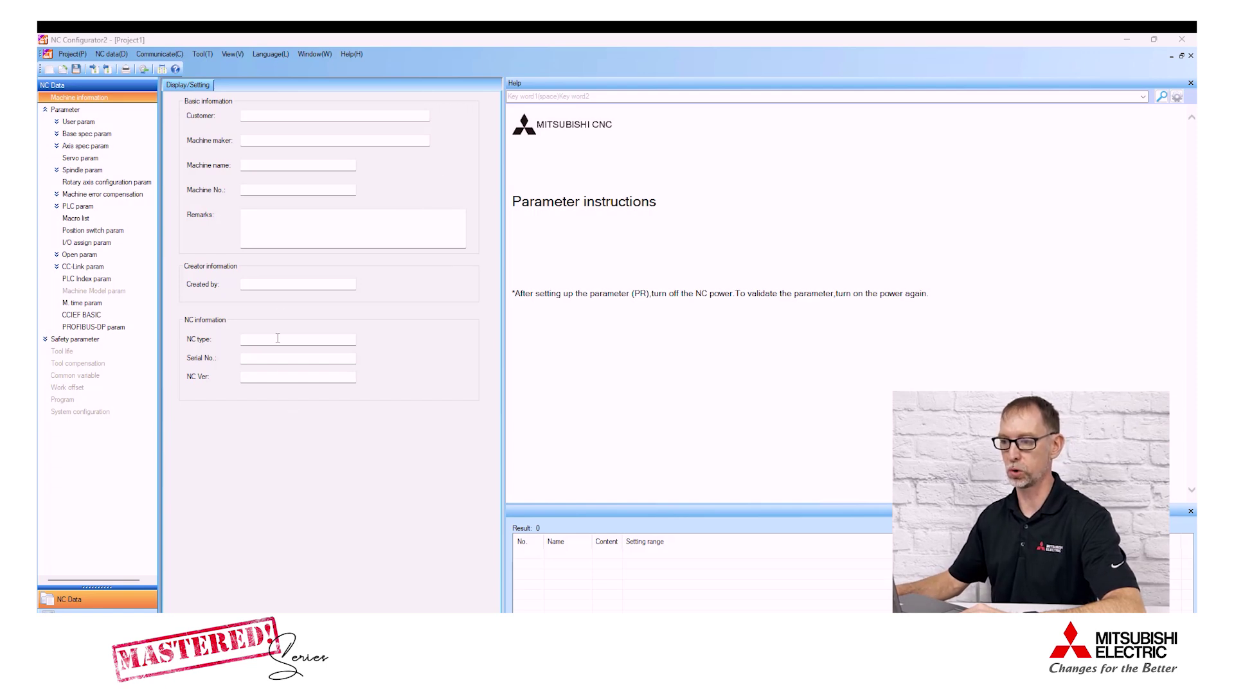
Step: Fill in the machine information: customer ABZ Corp, maker Awesome Machinery, machine name Test1, the machine number, the creator's name and NC type M80V
click(257, 115)
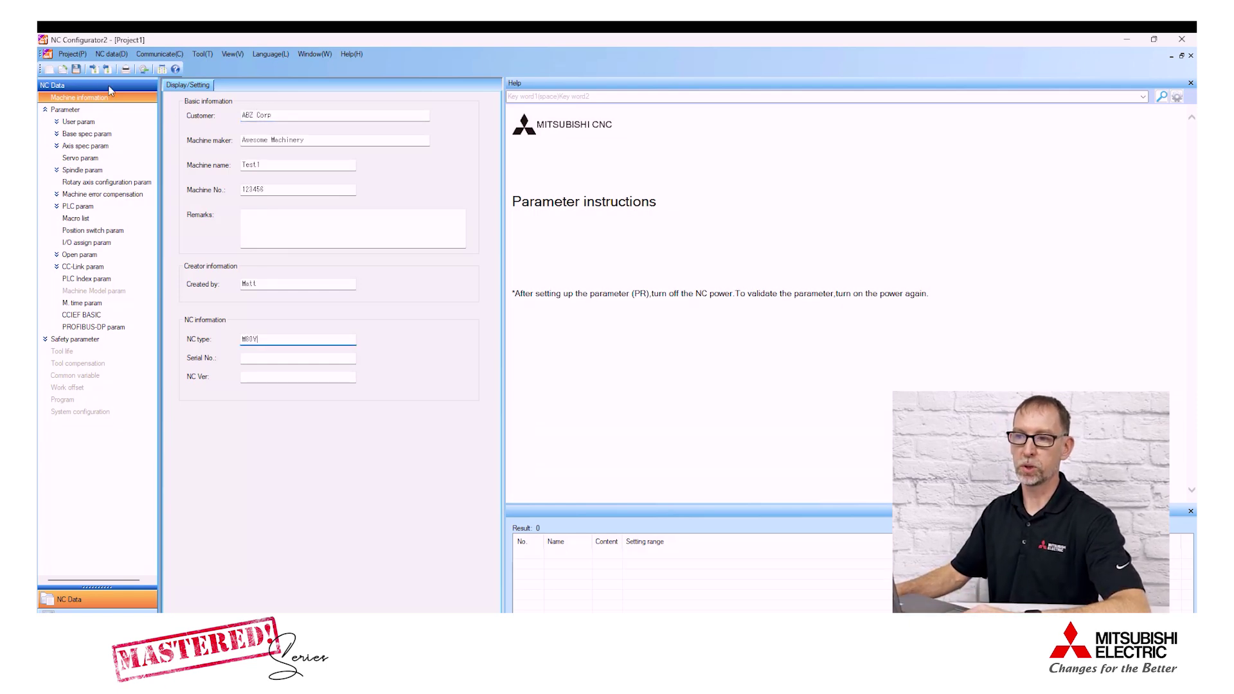
Step: Save the project as an NC Configurator2 file named Test1 and dismiss the save notice
click(76, 68)
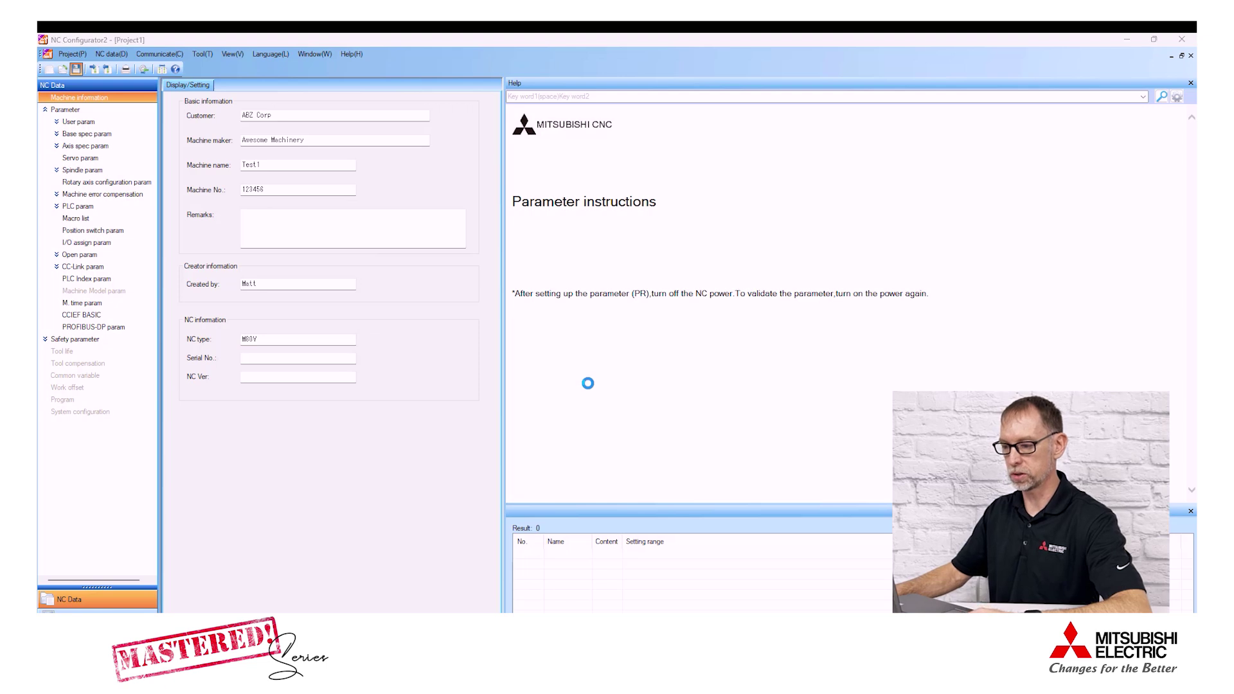
text(Test1)
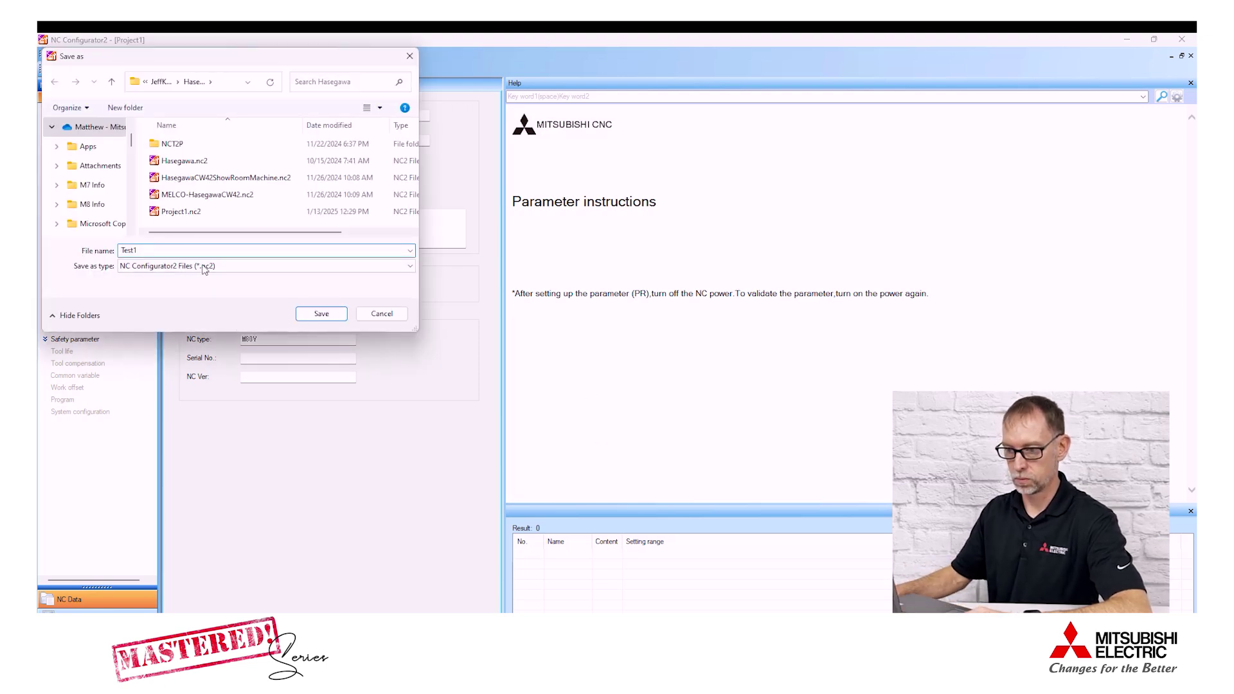
click(320, 315)
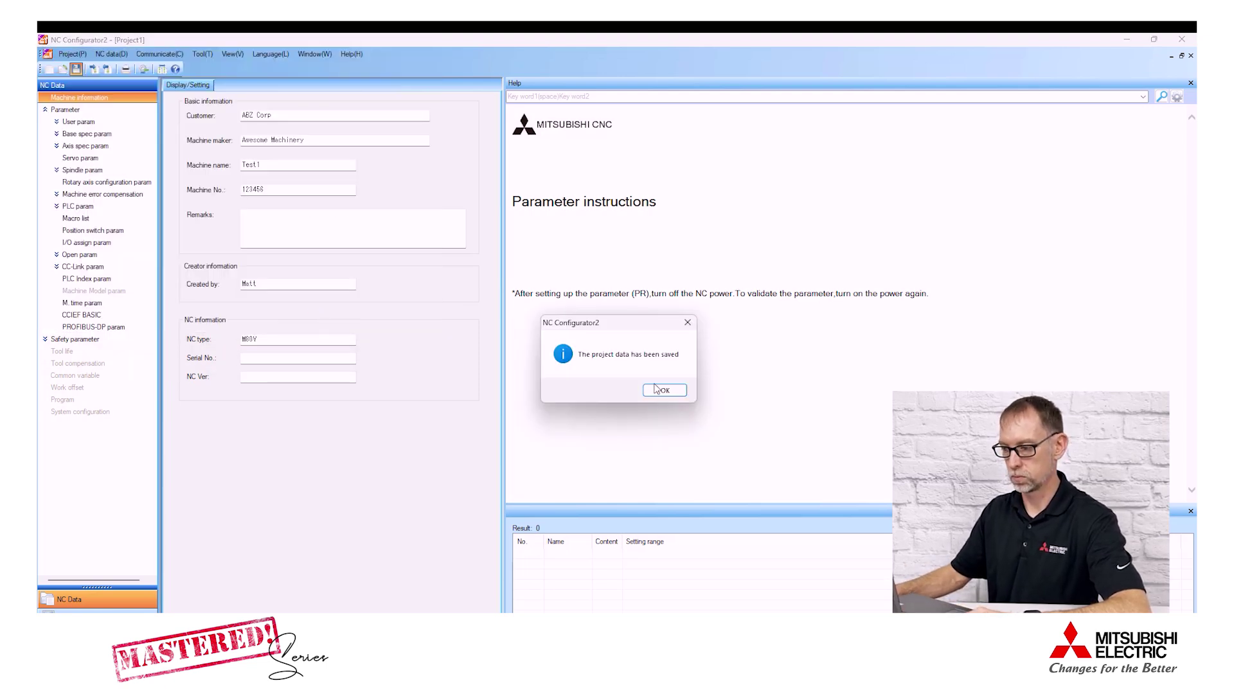
click(658, 386)
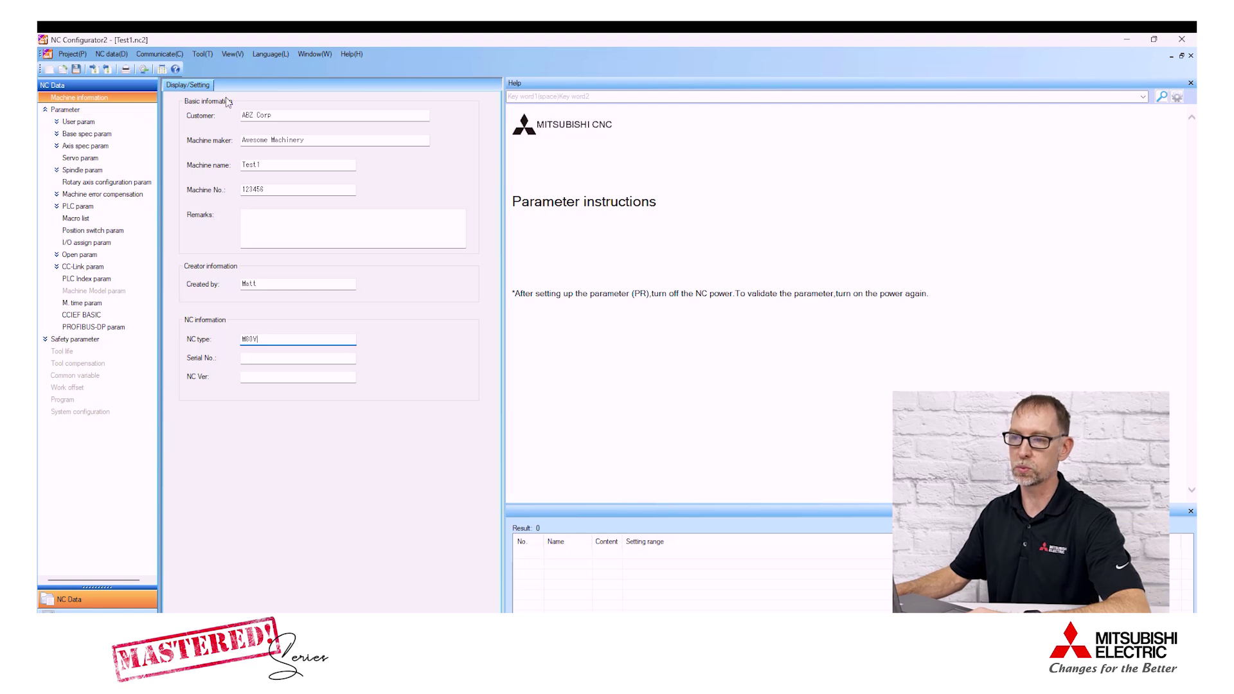
Step: Export the project's parameters to USB Drive (D:) as a parameter file named ALL.PRM
click(171, 56)
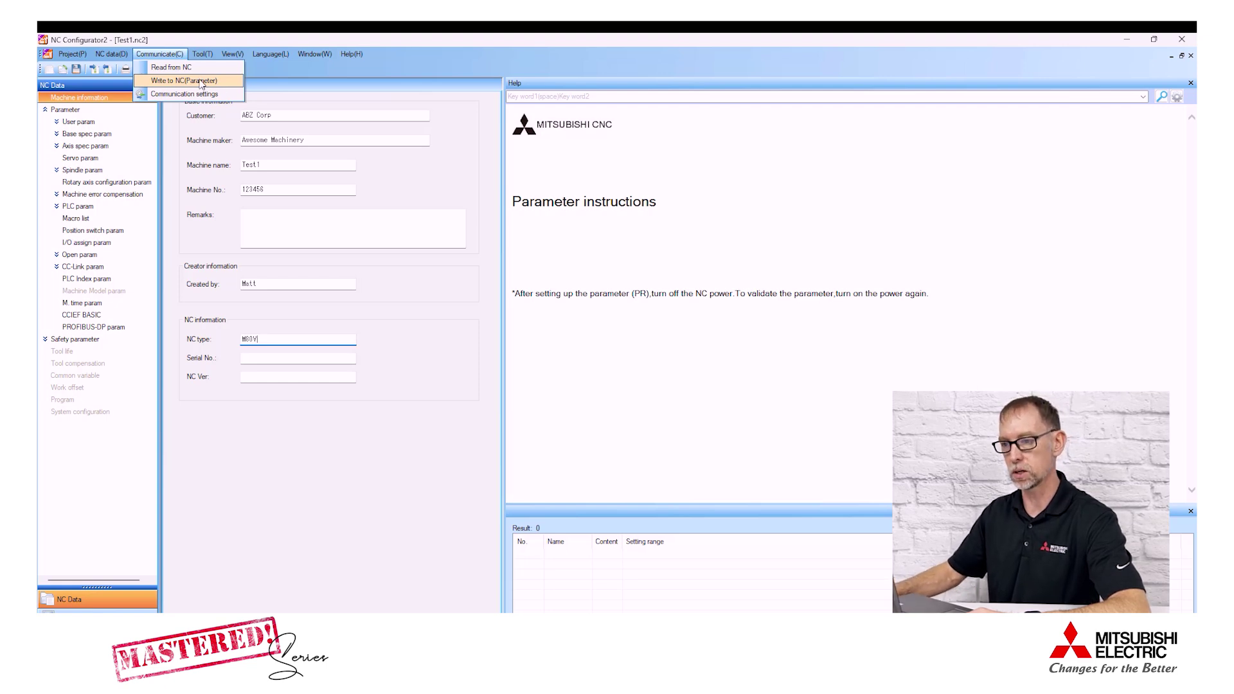
click(70, 55)
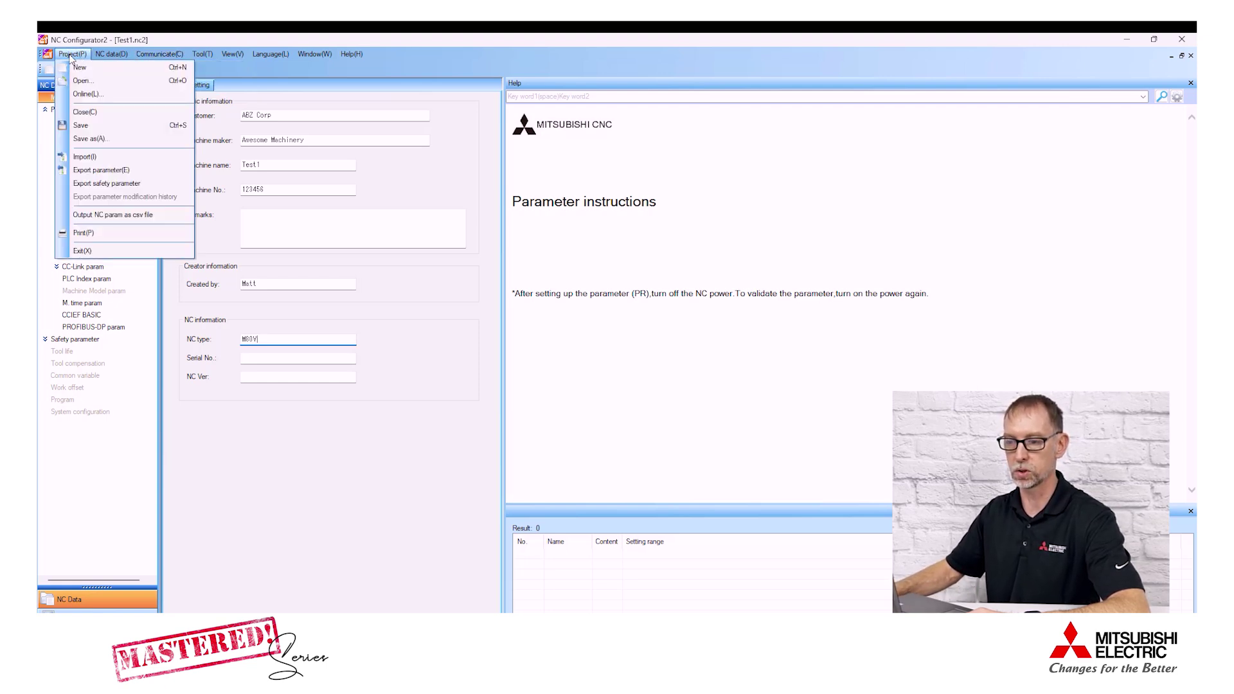
click(103, 174)
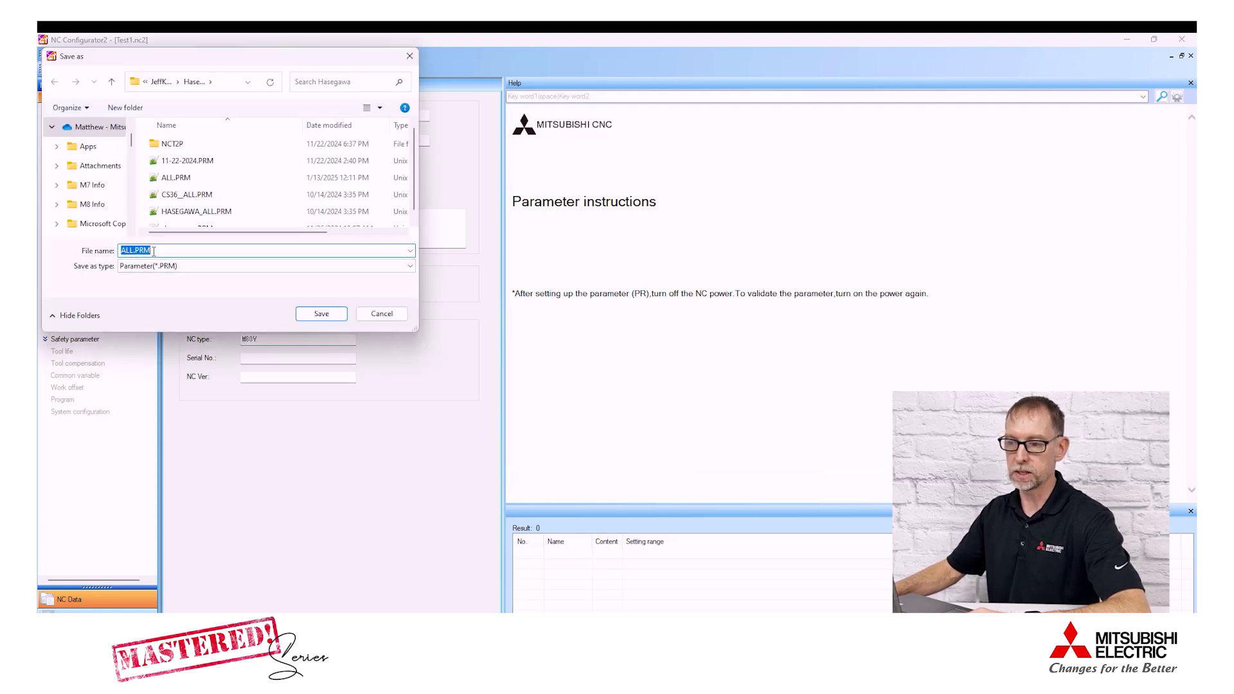
scroll(132, 219, down, 5)
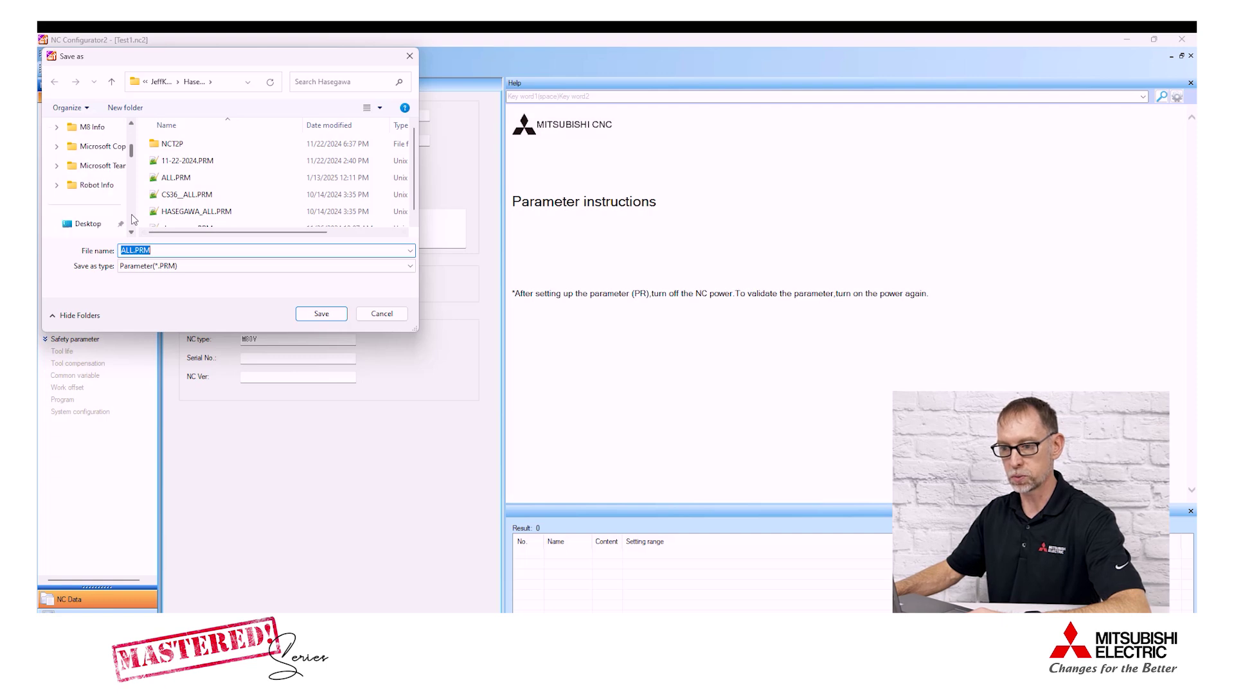
scroll(132, 219, down, 5)
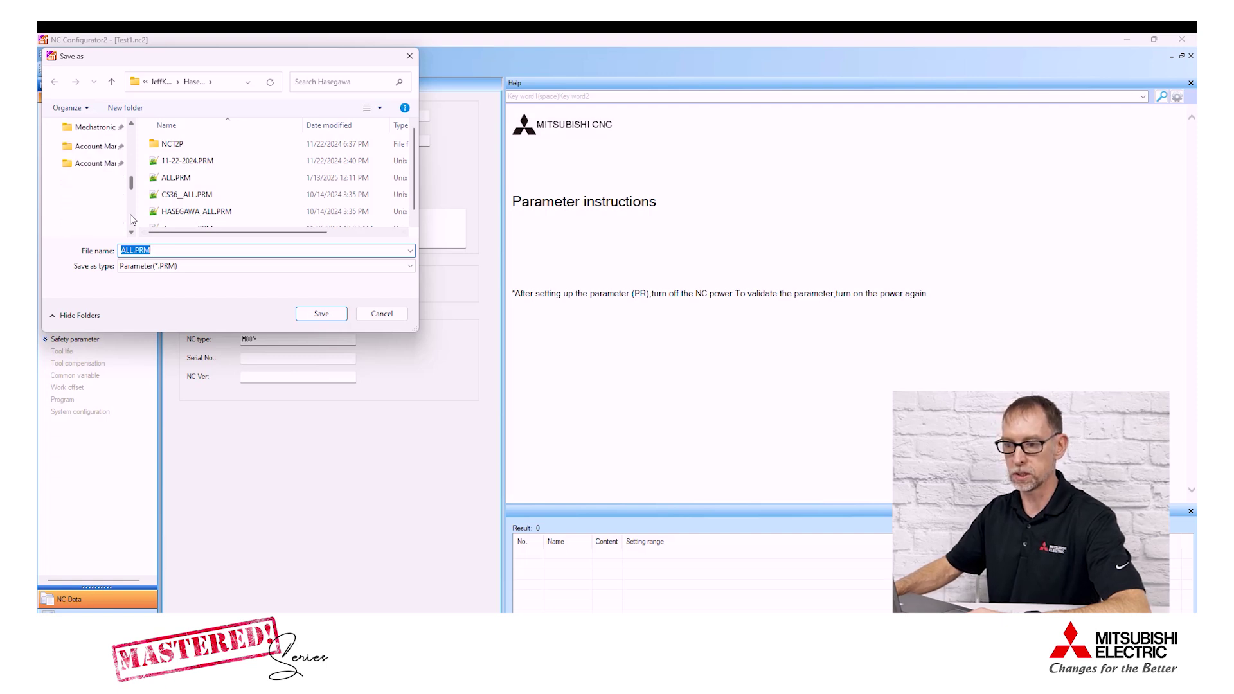
scroll(131, 219, down, 2)
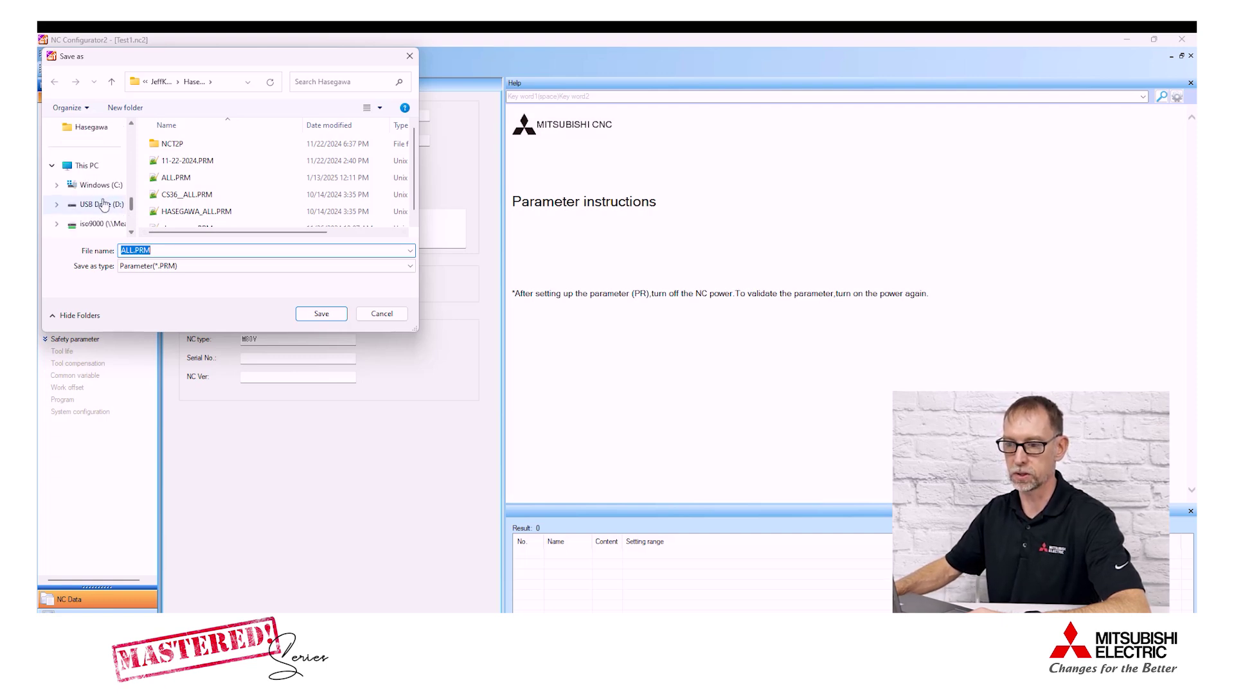
click(98, 204)
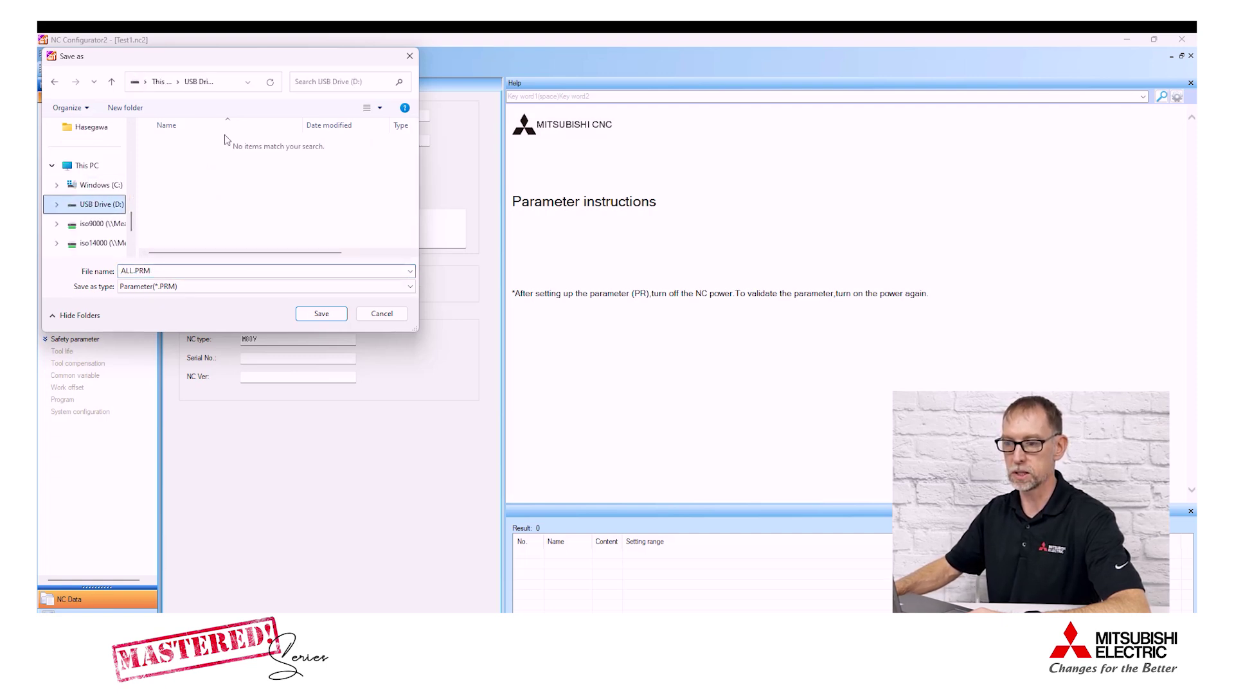
click(332, 315)
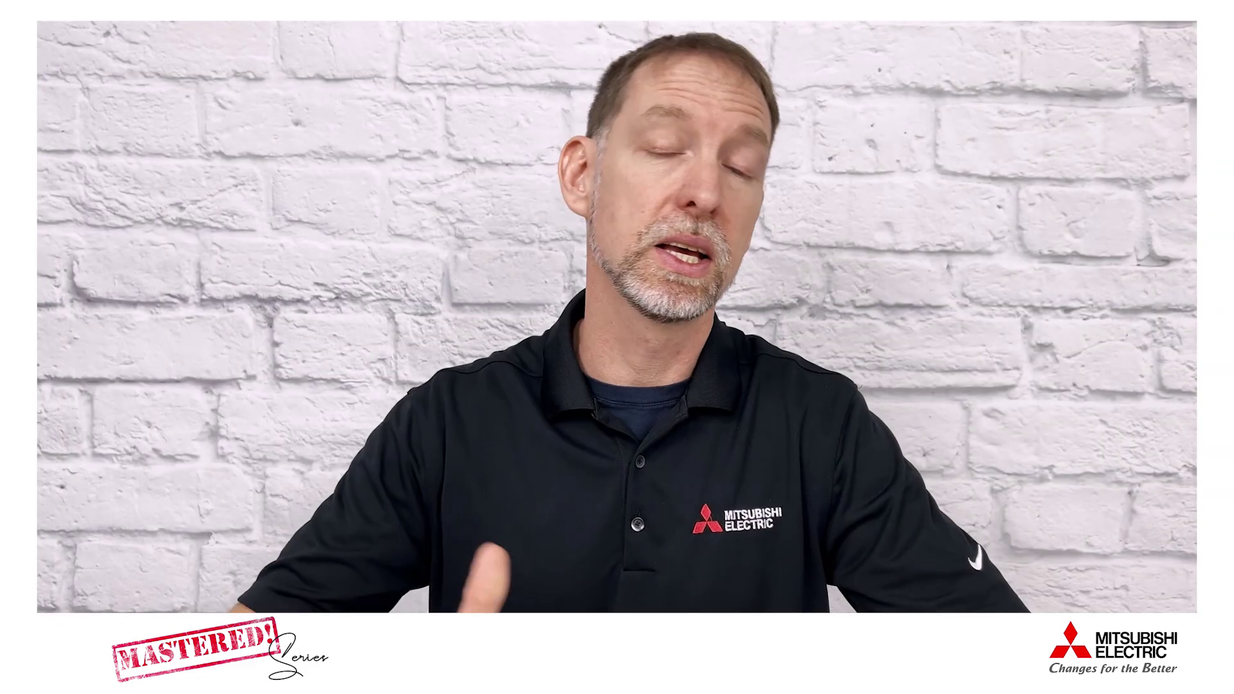